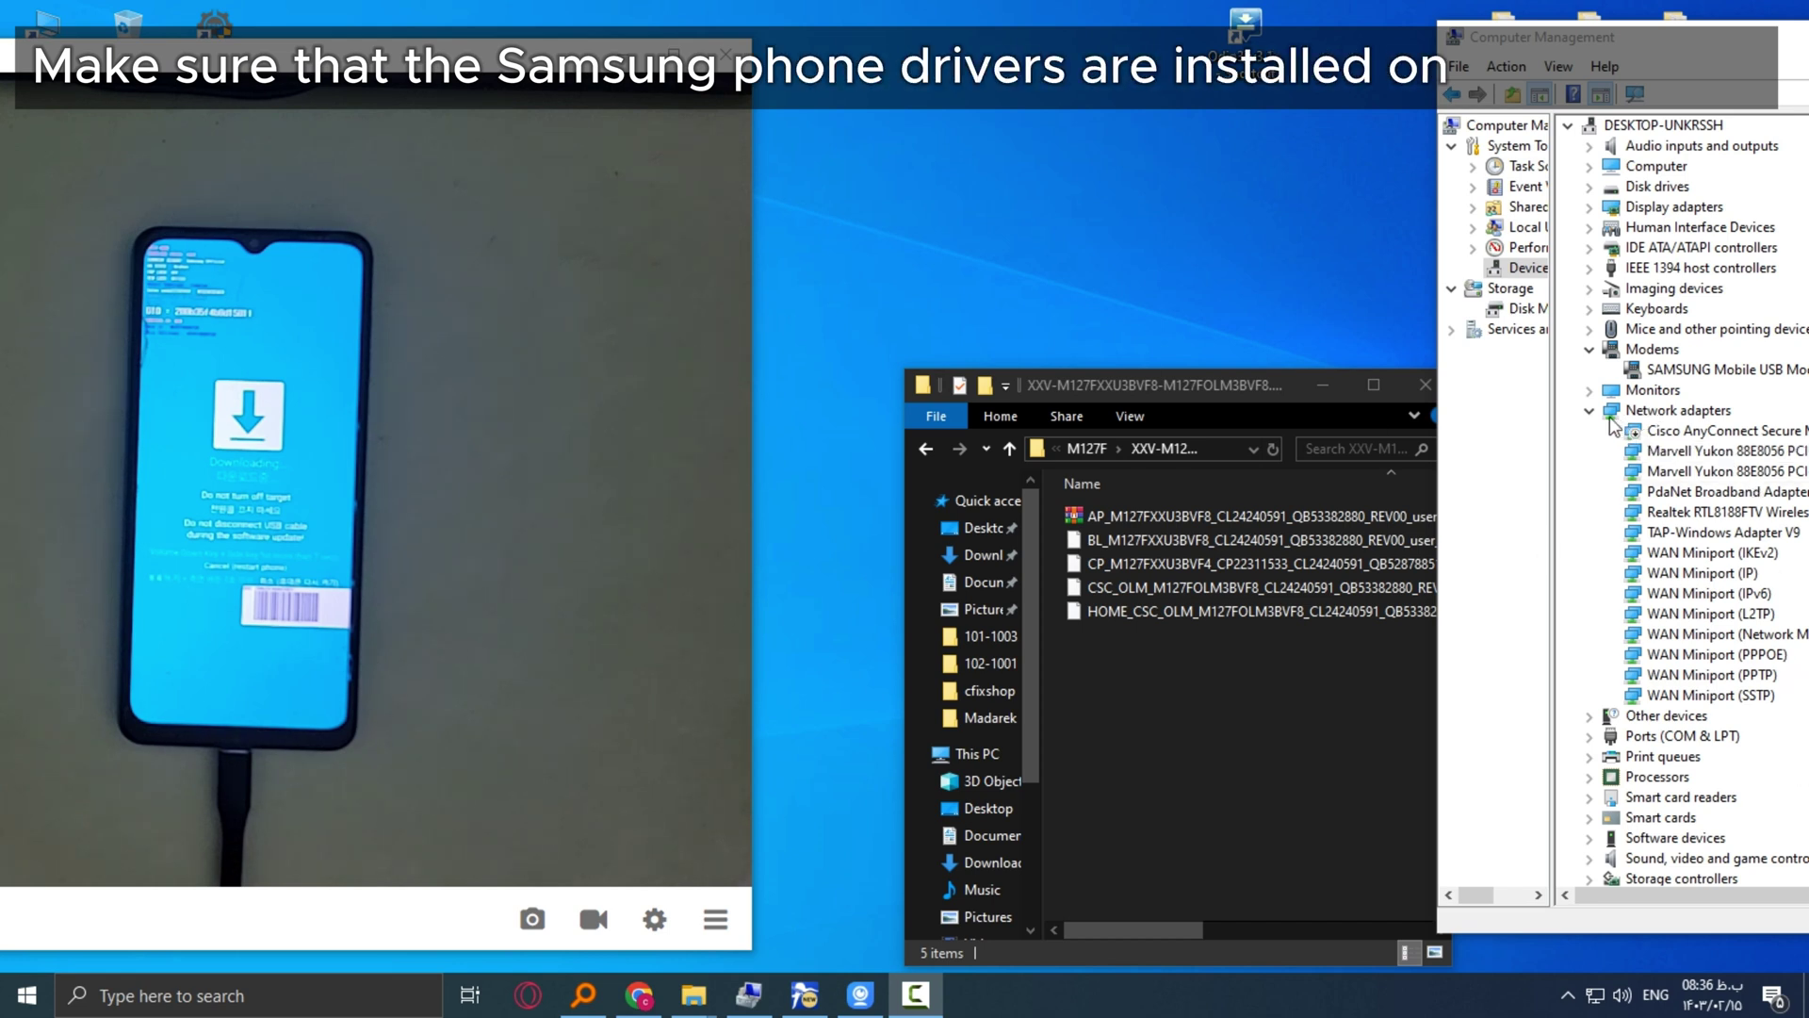
- Collapse Network adapters and expand Ports to show USB Serial Port (COM12) and SAMSUNG Mobile USB Modem
{"action": "left_click", "coordinate": [1589, 410]}
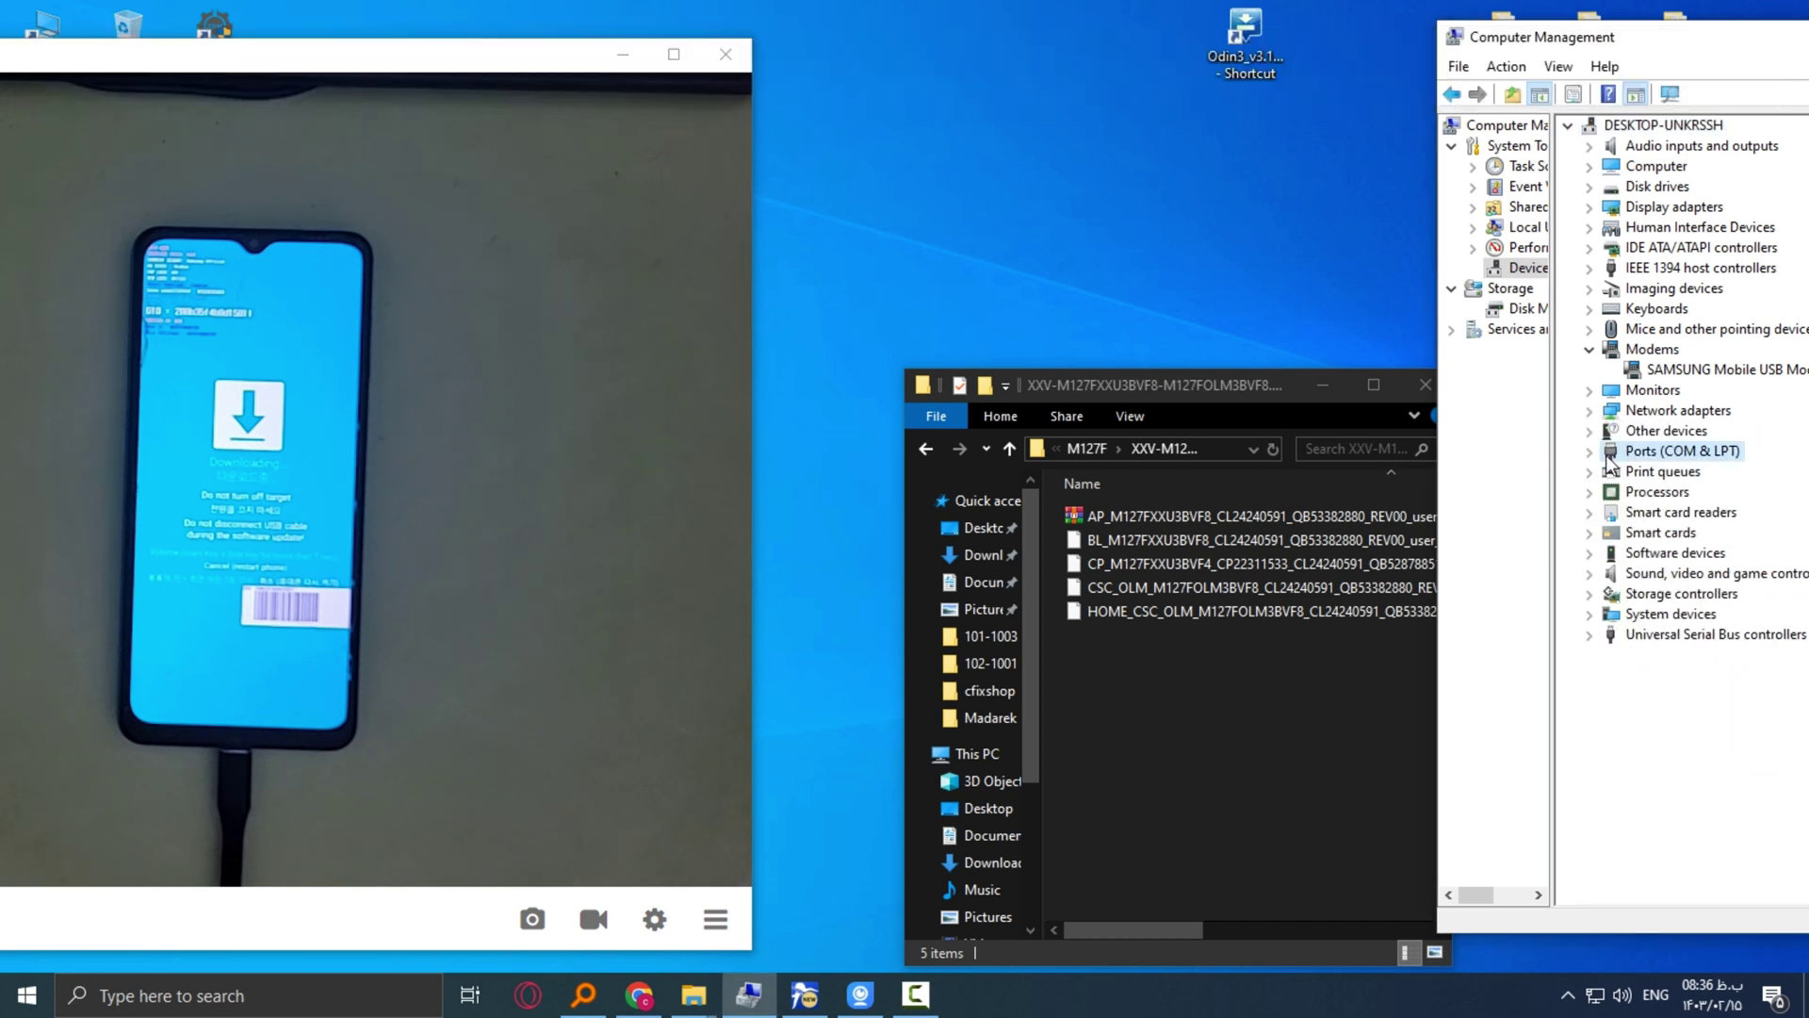
{"action": "left_click", "coordinate": [1590, 451]}
{"action": "left_click", "coordinate": [1651, 476]}
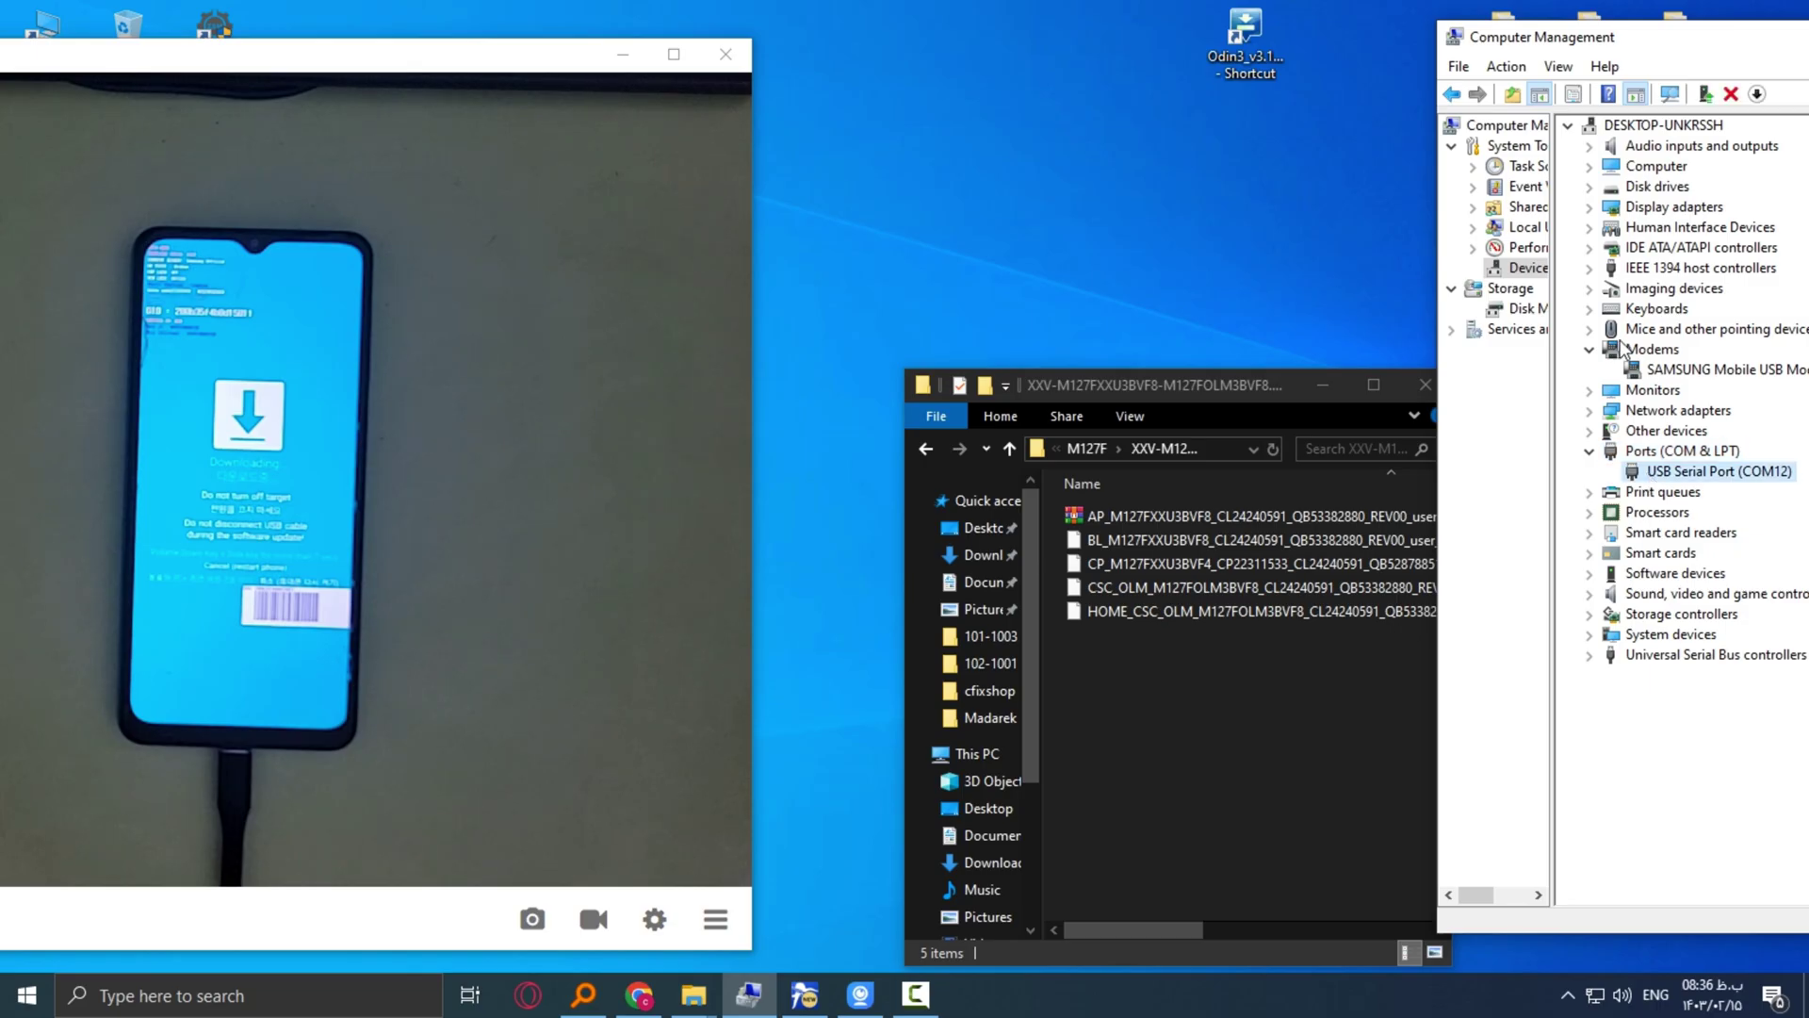
{"action": "left_click", "coordinate": [1702, 377]}
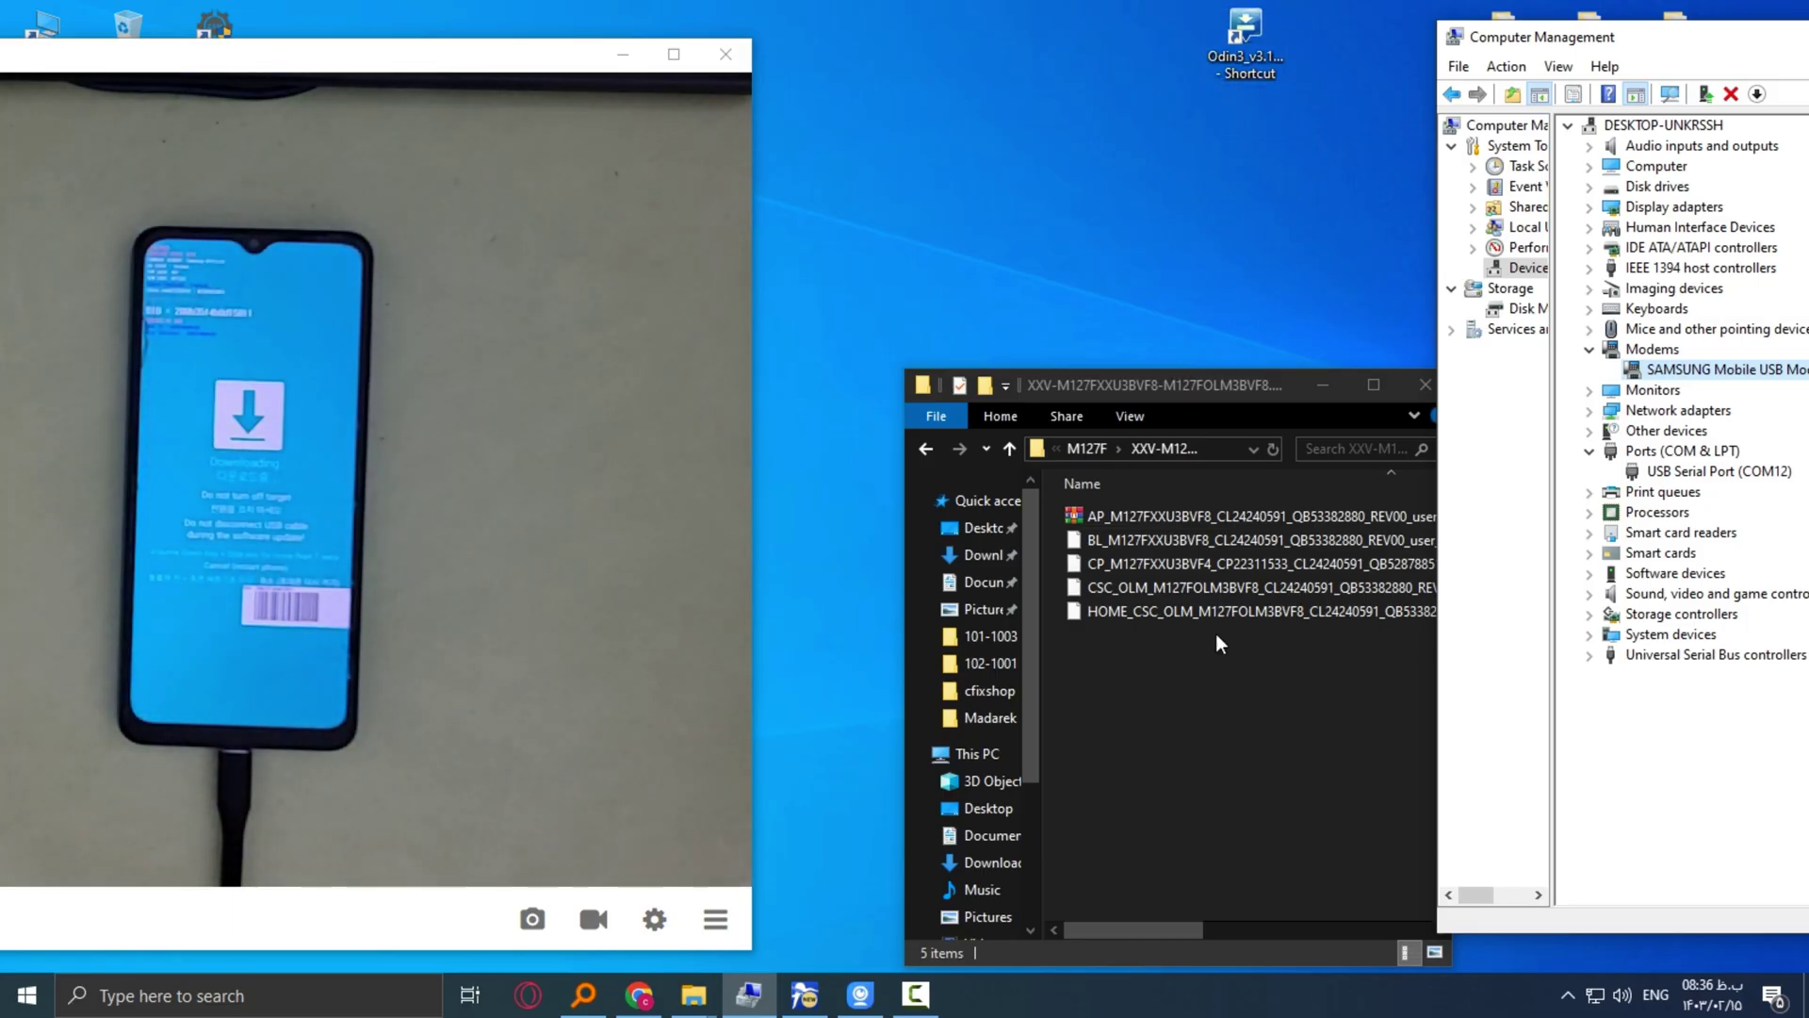
- Widen the firmware folder window, copy its address bar path, and minimise it
{"action": "left_click", "coordinate": [1176, 658]}
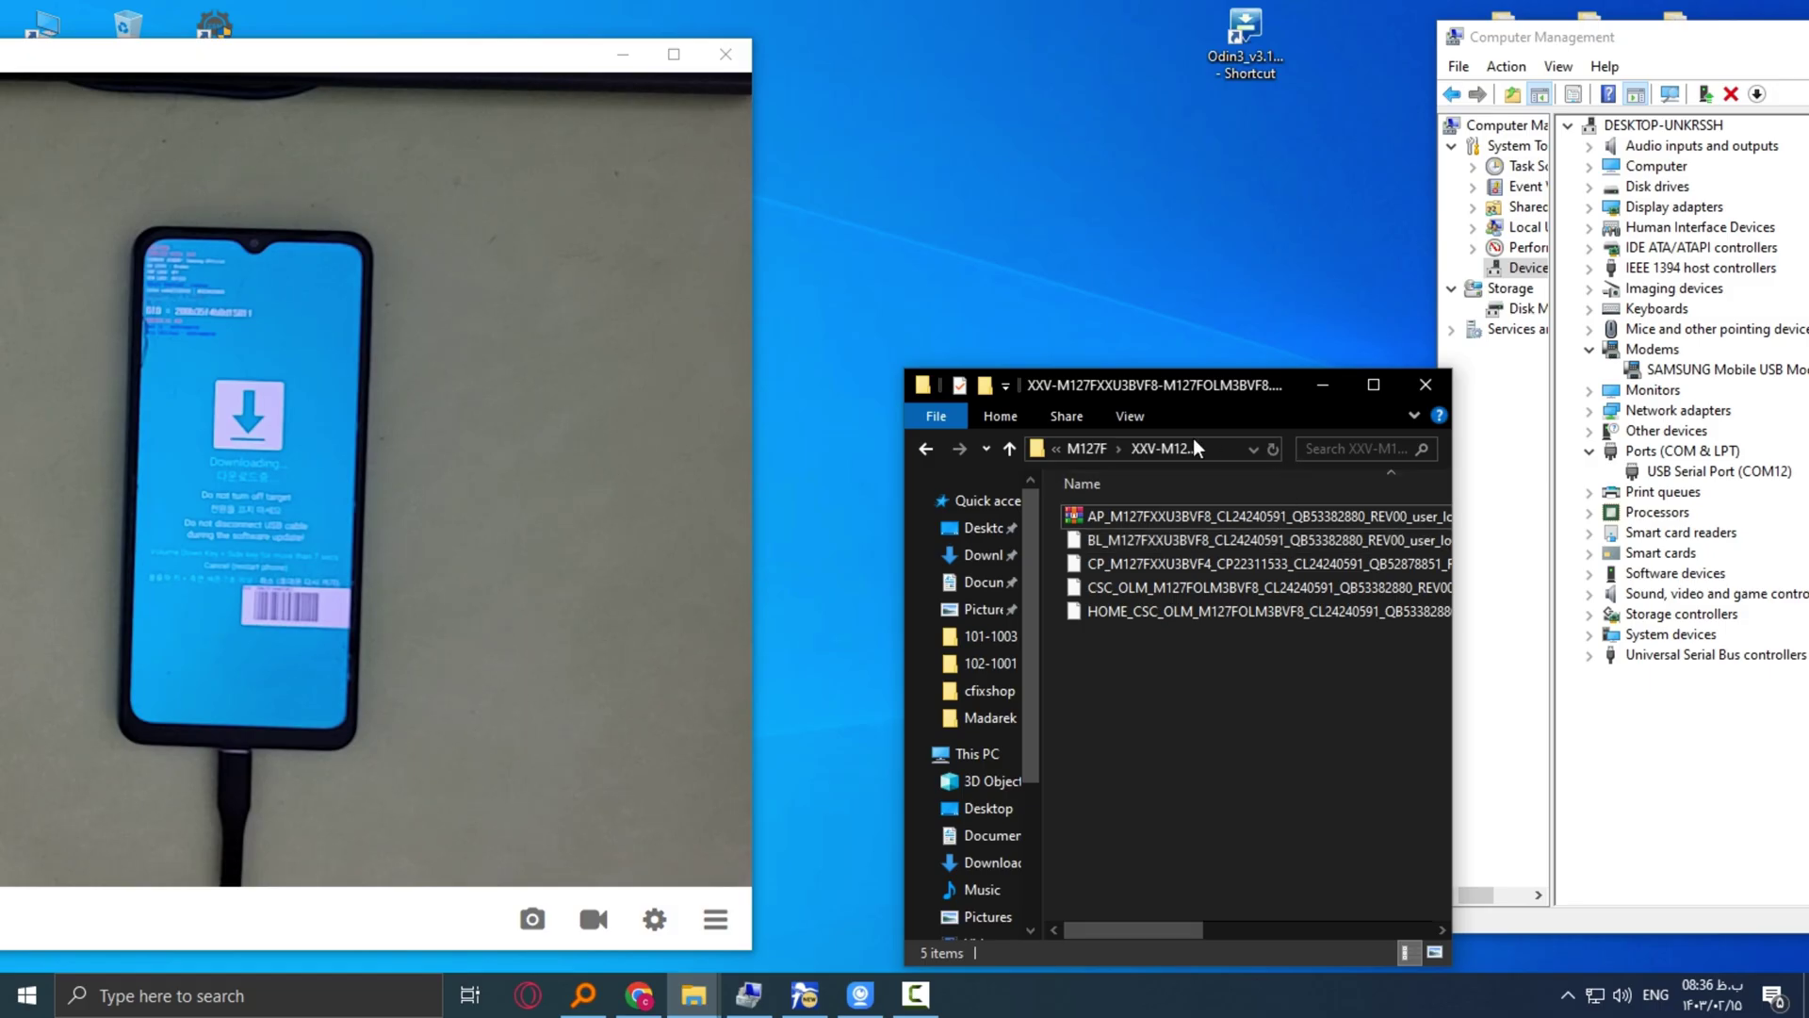
{"action": "left_click_drag", "start_coordinate": [904, 418], "coordinate": [801, 410]}
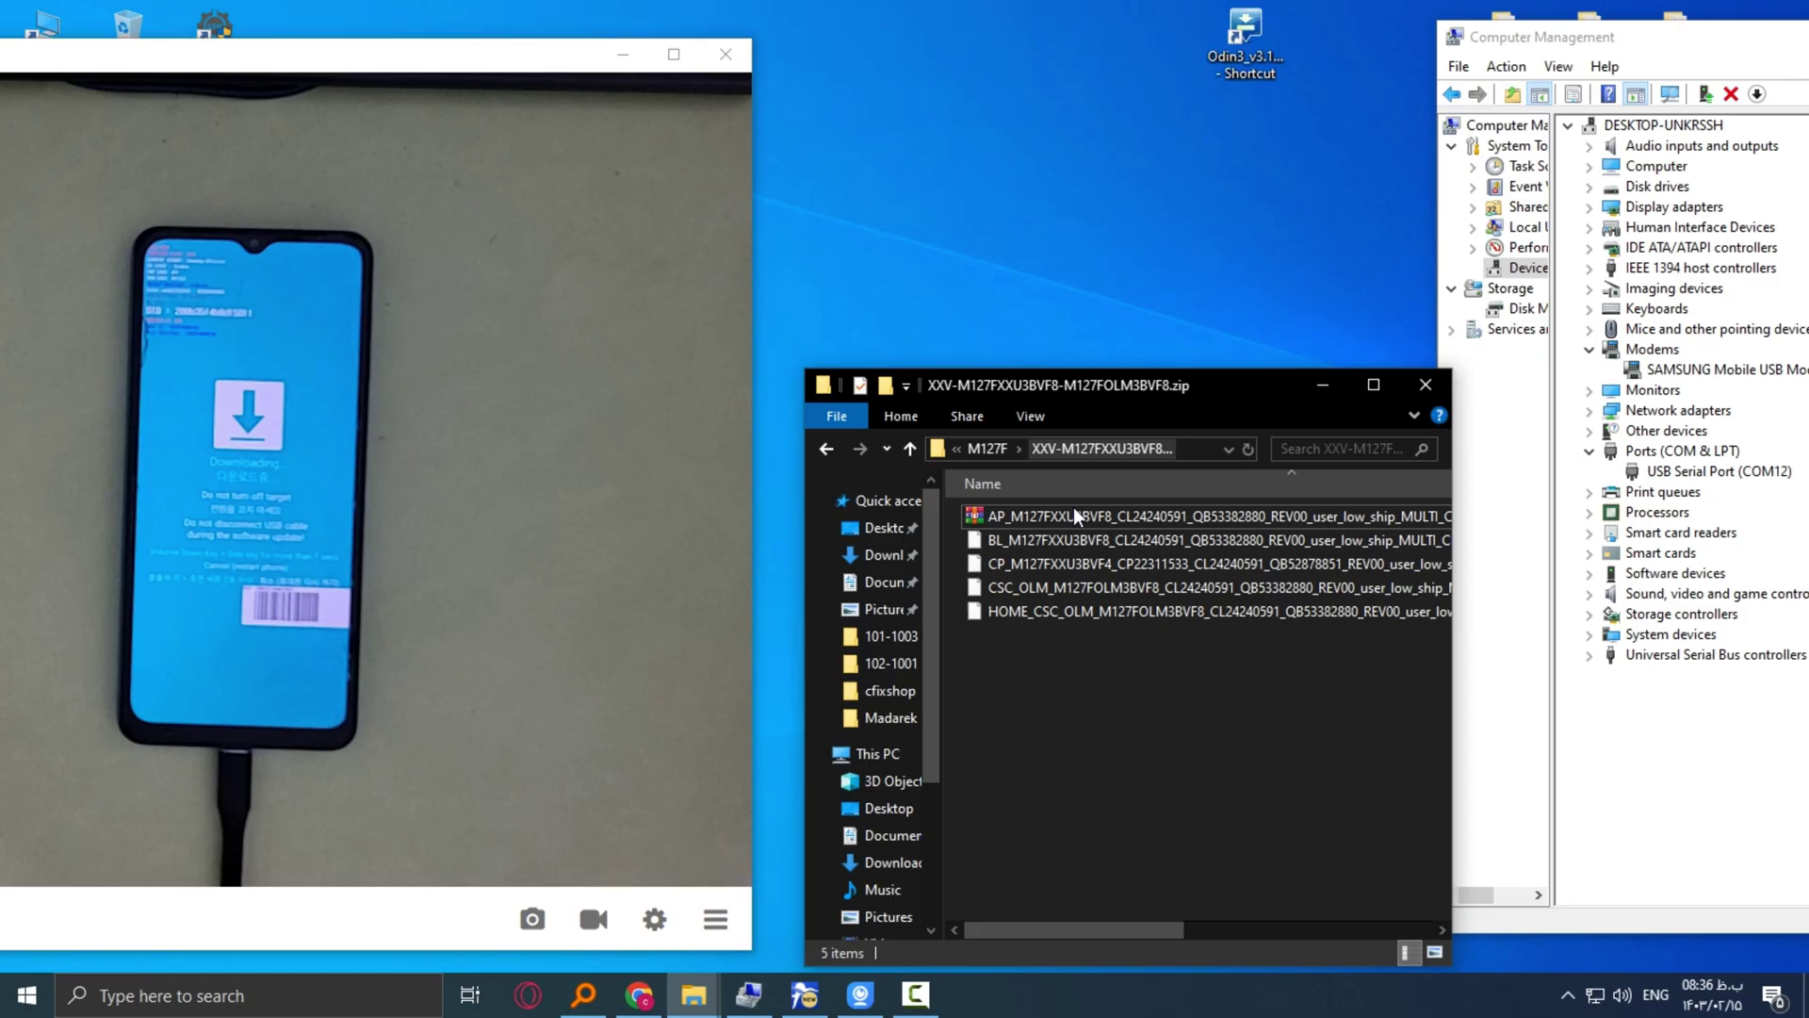
{"action": "left_click_drag", "start_coordinate": [1138, 931], "coordinate": [1123, 974]}
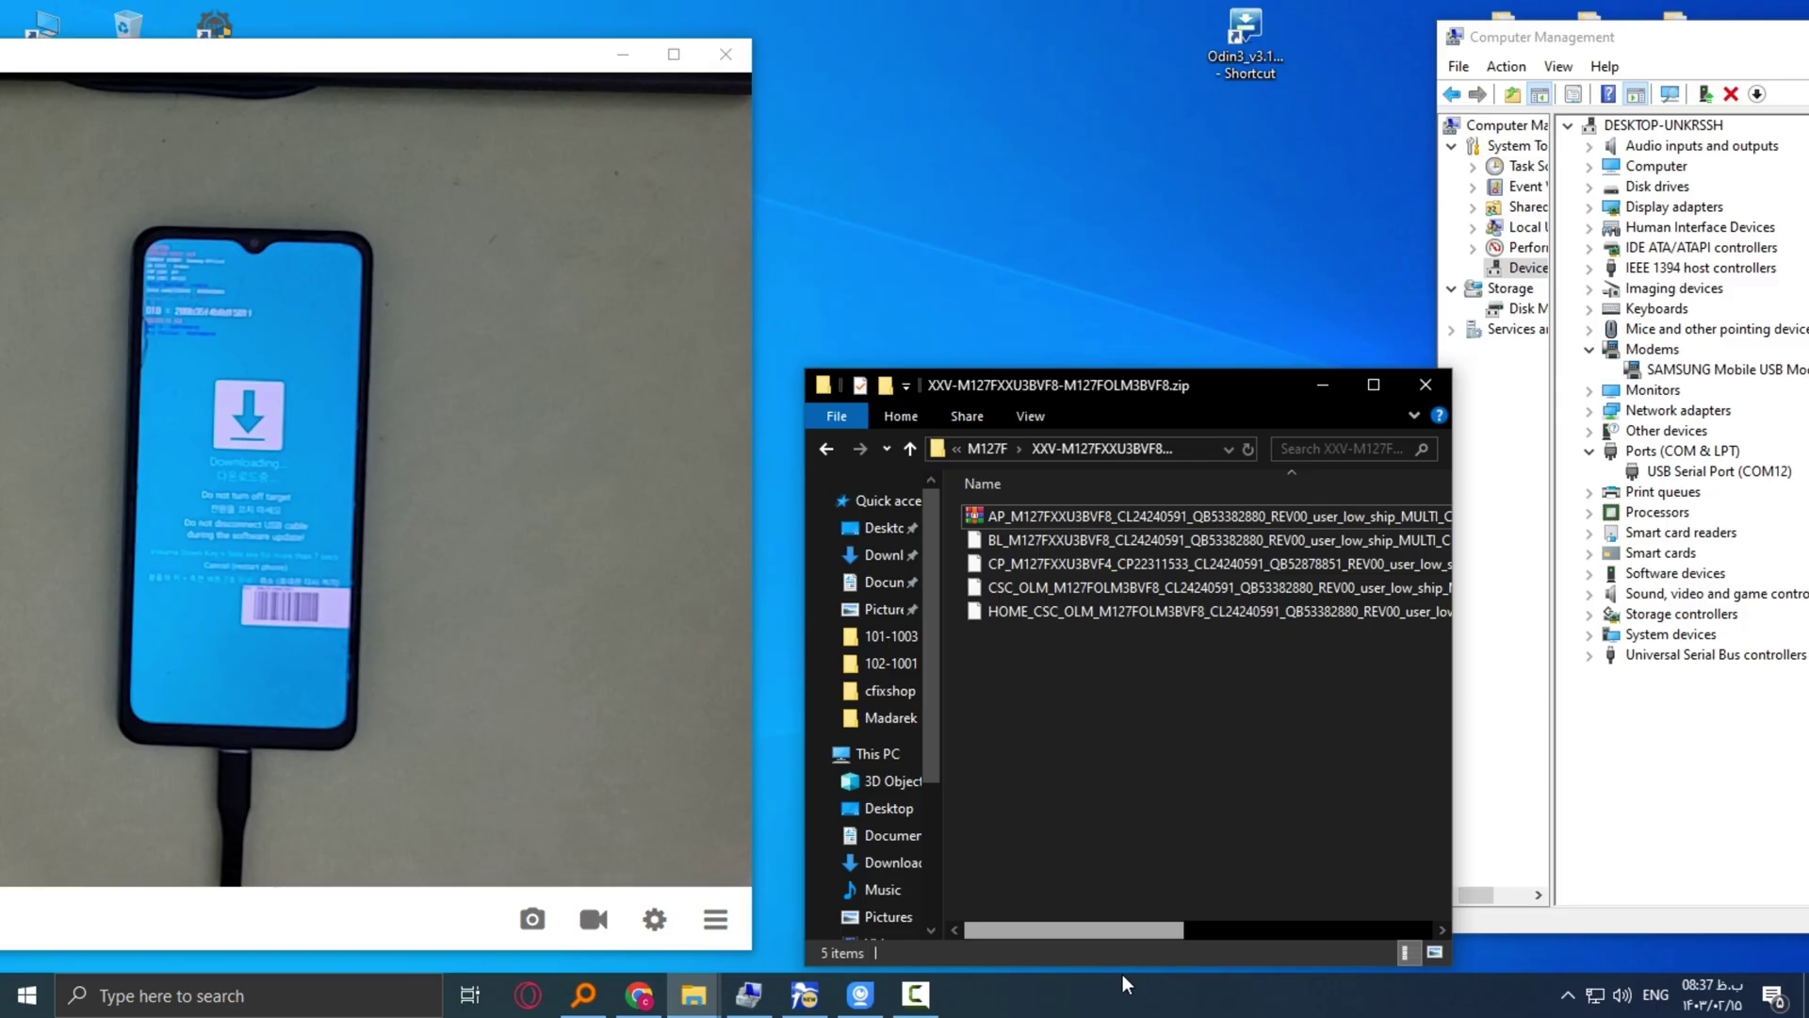
{"action": "left_click", "coordinate": [1195, 445]}
{"action": "right_click", "coordinate": [1145, 456]}
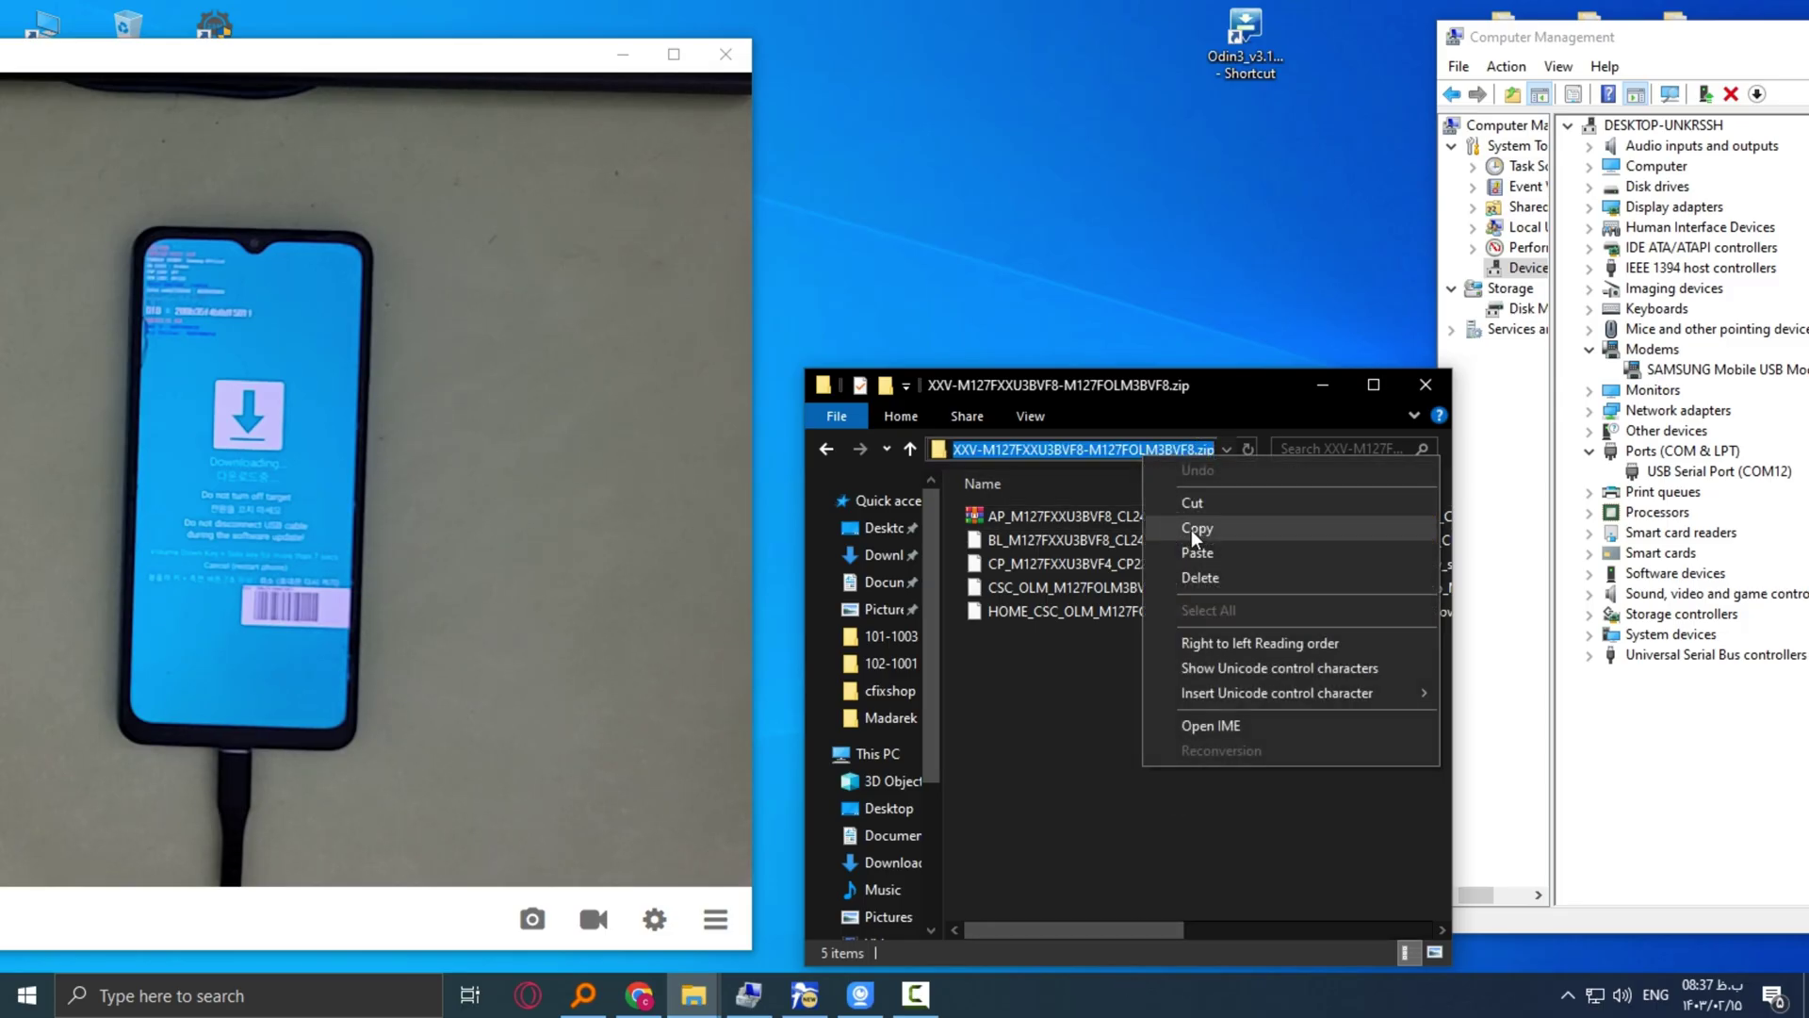
{"action": "left_click", "coordinate": [1191, 529]}
{"action": "left_click", "coordinate": [1321, 385]}
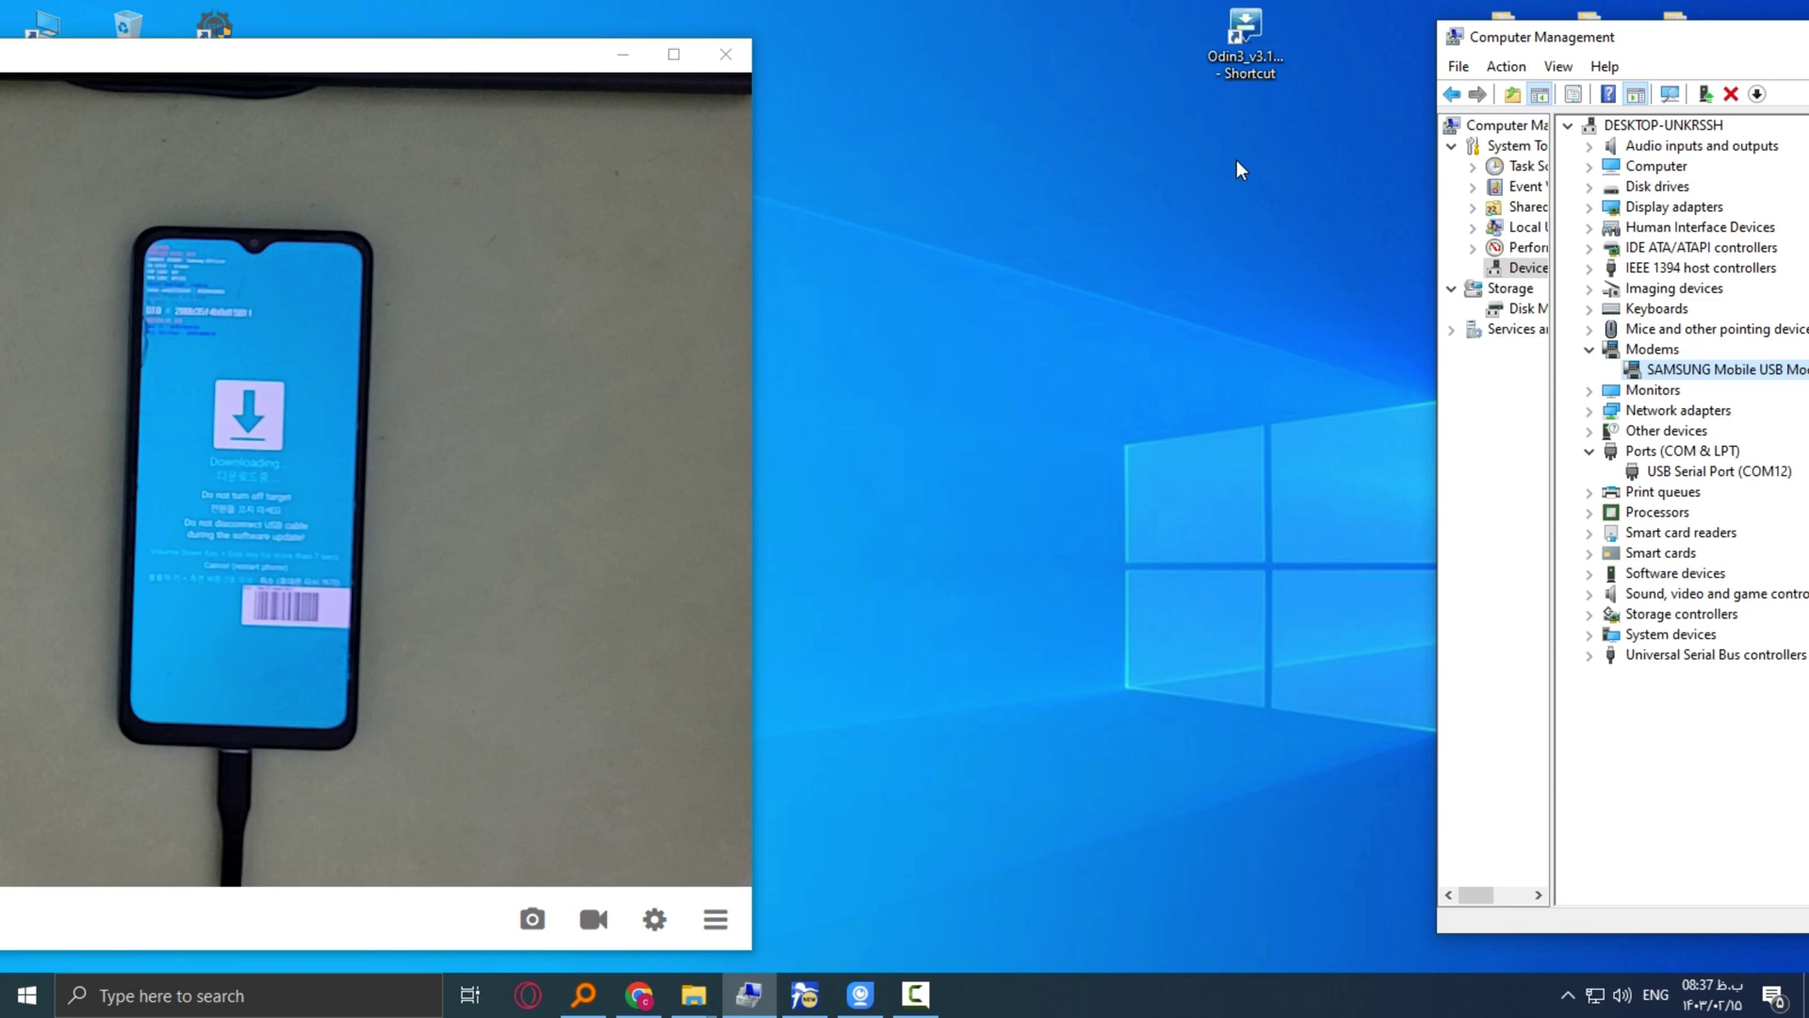
- Start Odin3 v3.14 from the desktop shortcut, dismiss the warning, and nudge its window right
{"action": "double_click", "coordinate": [1265, 58]}
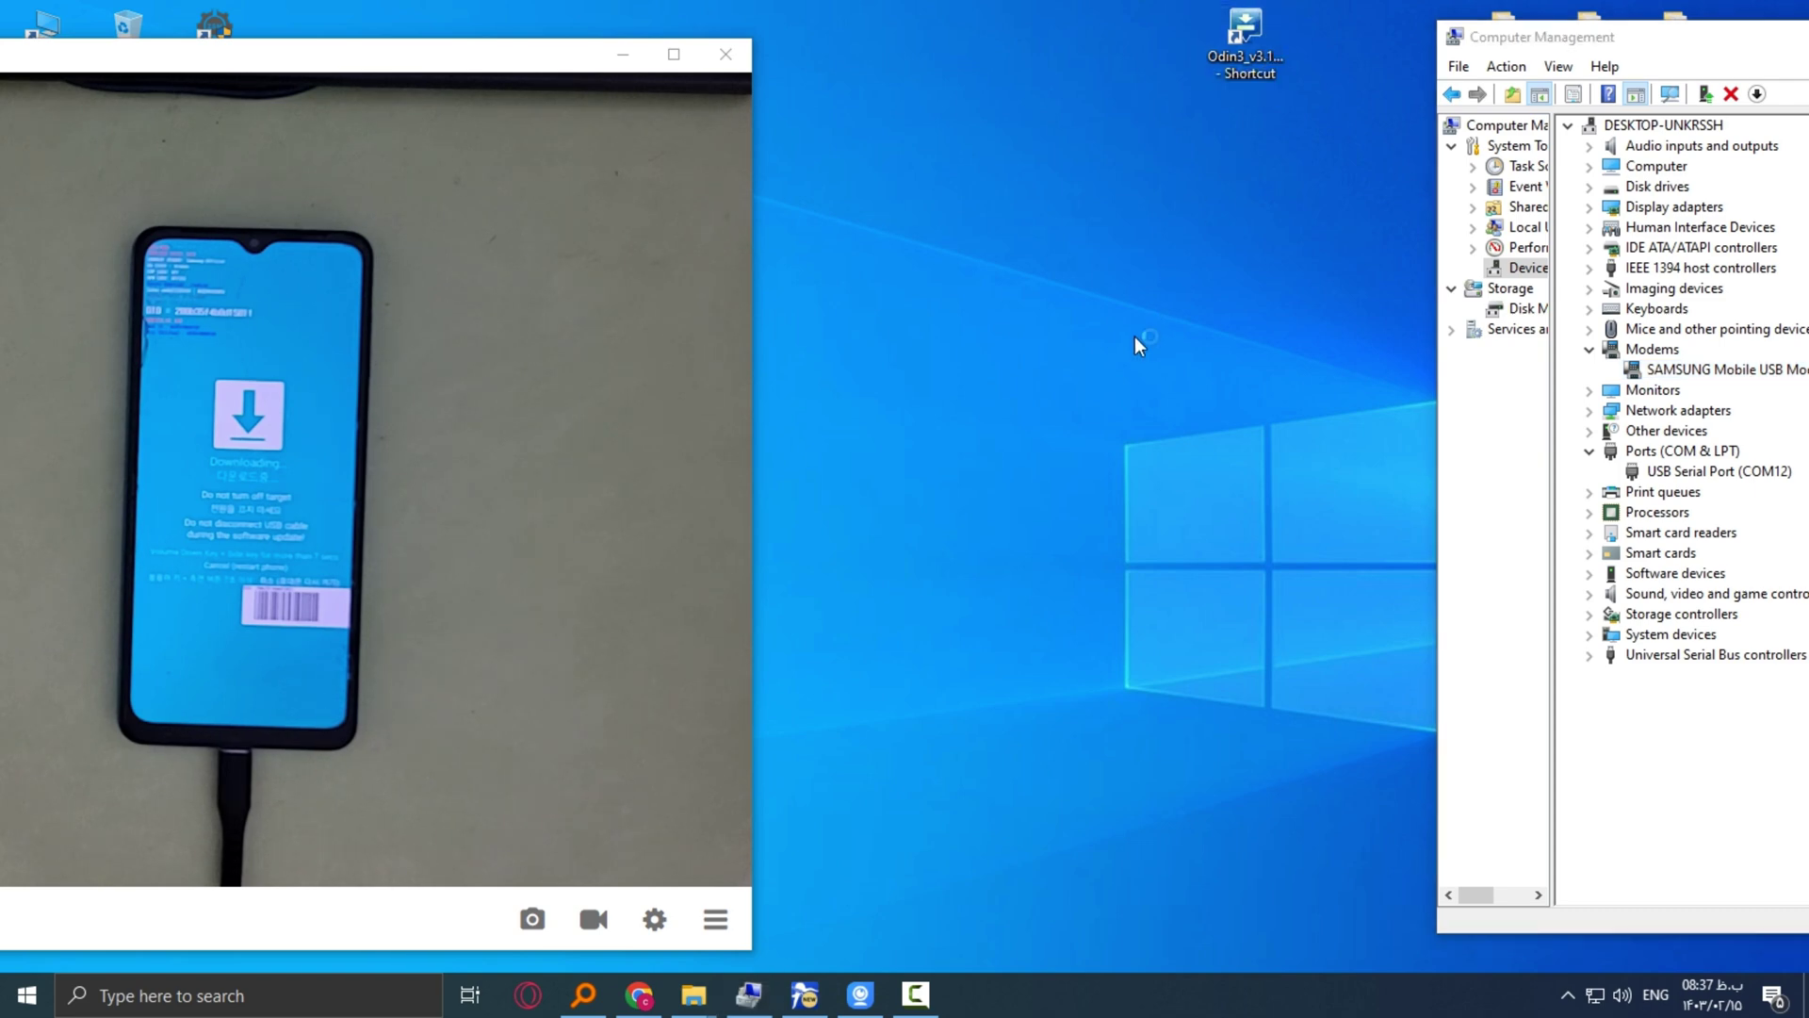
{"action": "left_click", "coordinate": [1072, 686]}
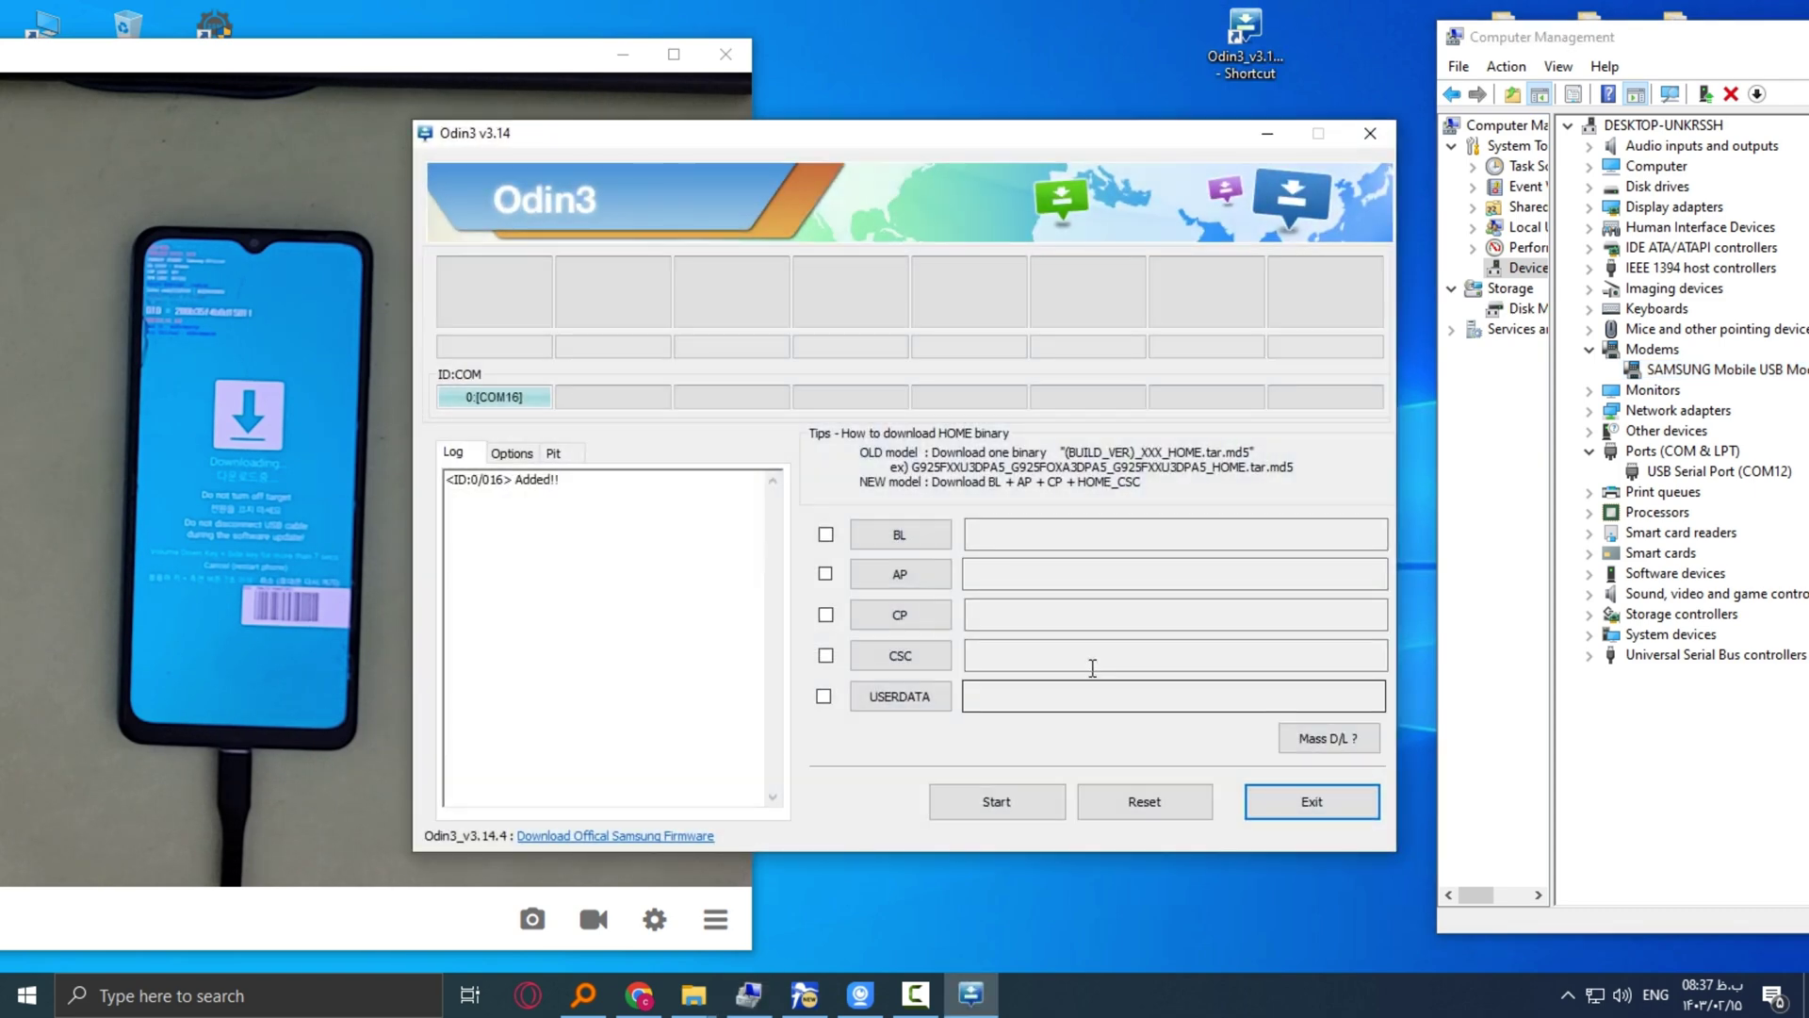
{"action": "left_click_drag", "start_coordinate": [959, 138], "coordinate": [983, 131]}
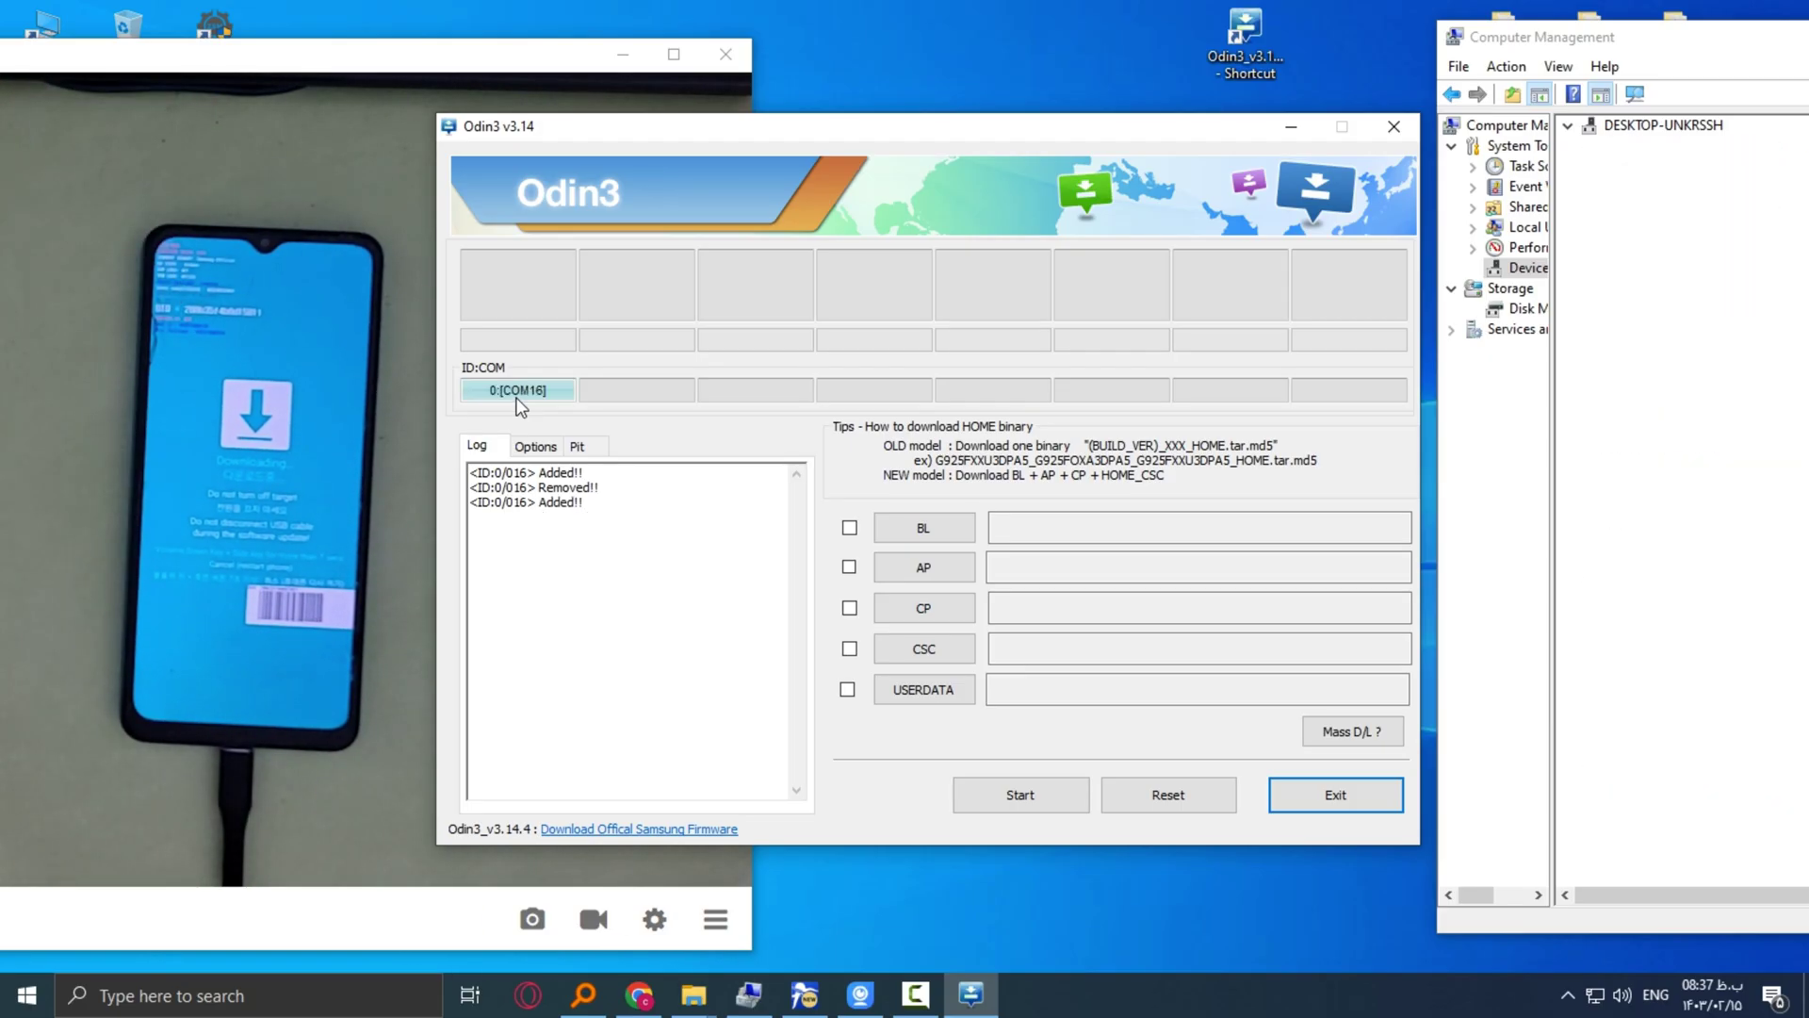
- For the BL slot, browse to the M127F firmware folder using the copied path
{"action": "left_click", "coordinate": [903, 530]}
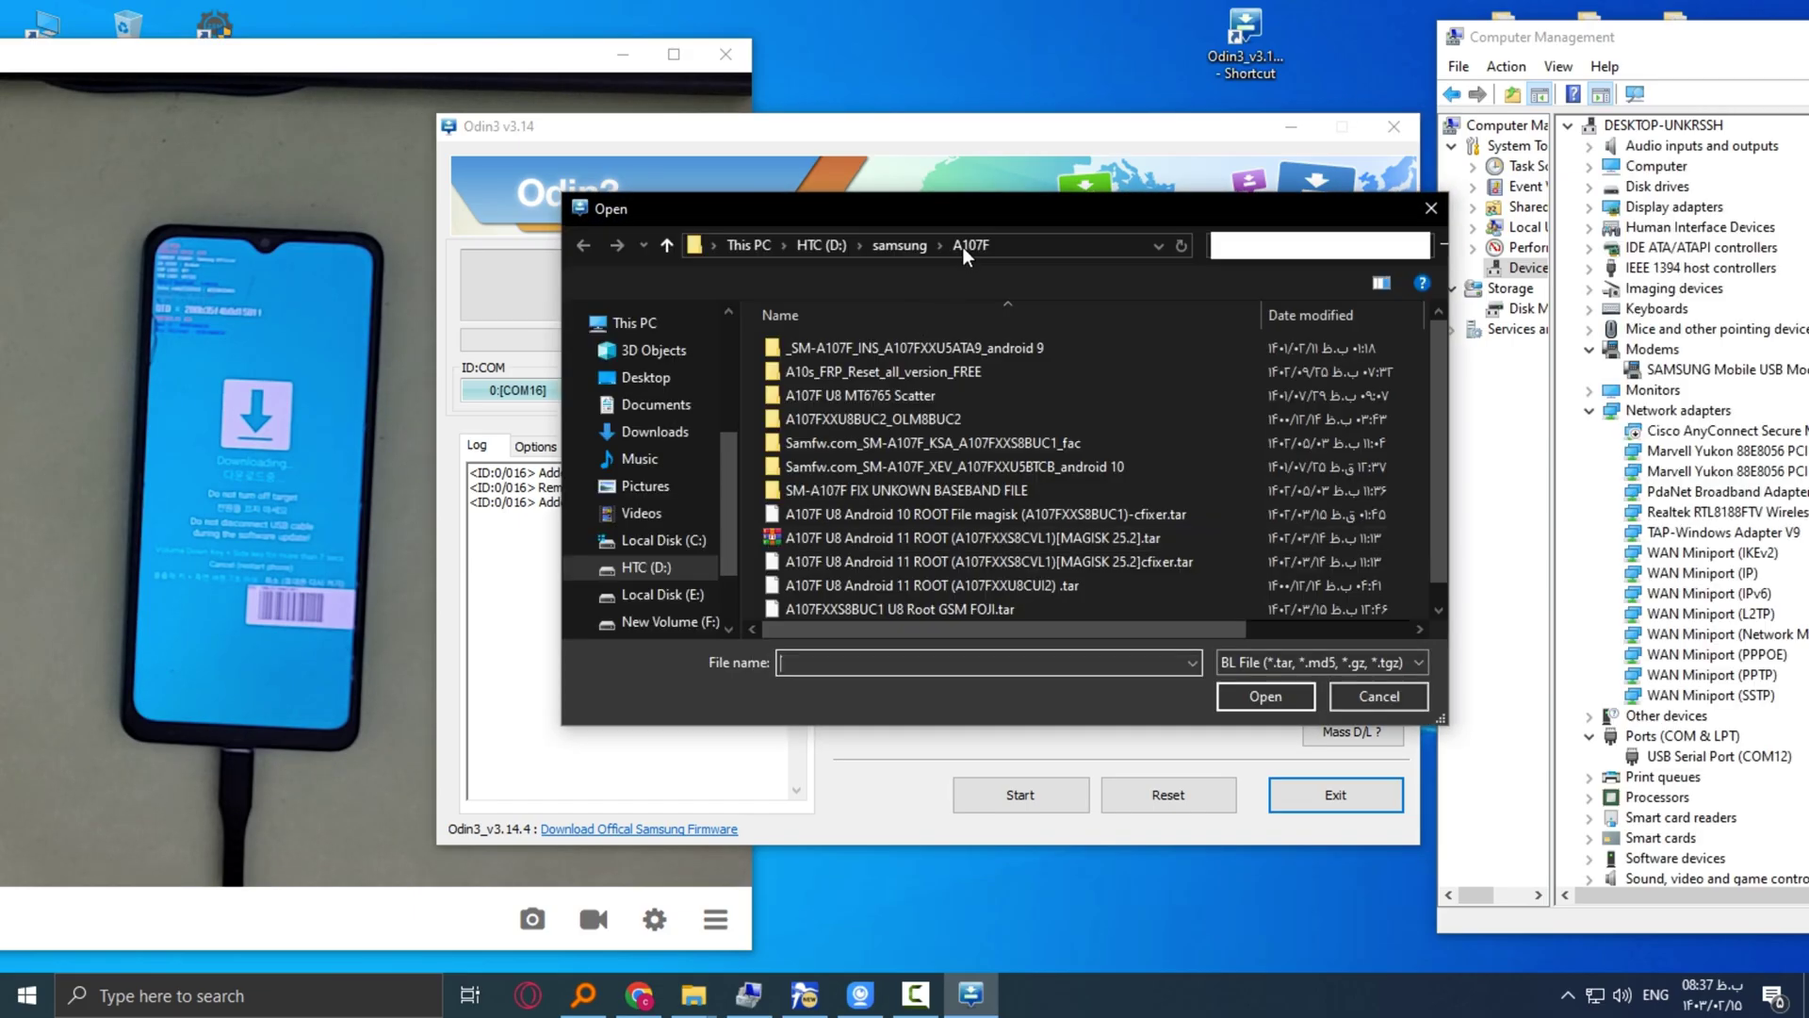
{"action": "left_click", "coordinate": [1021, 241]}
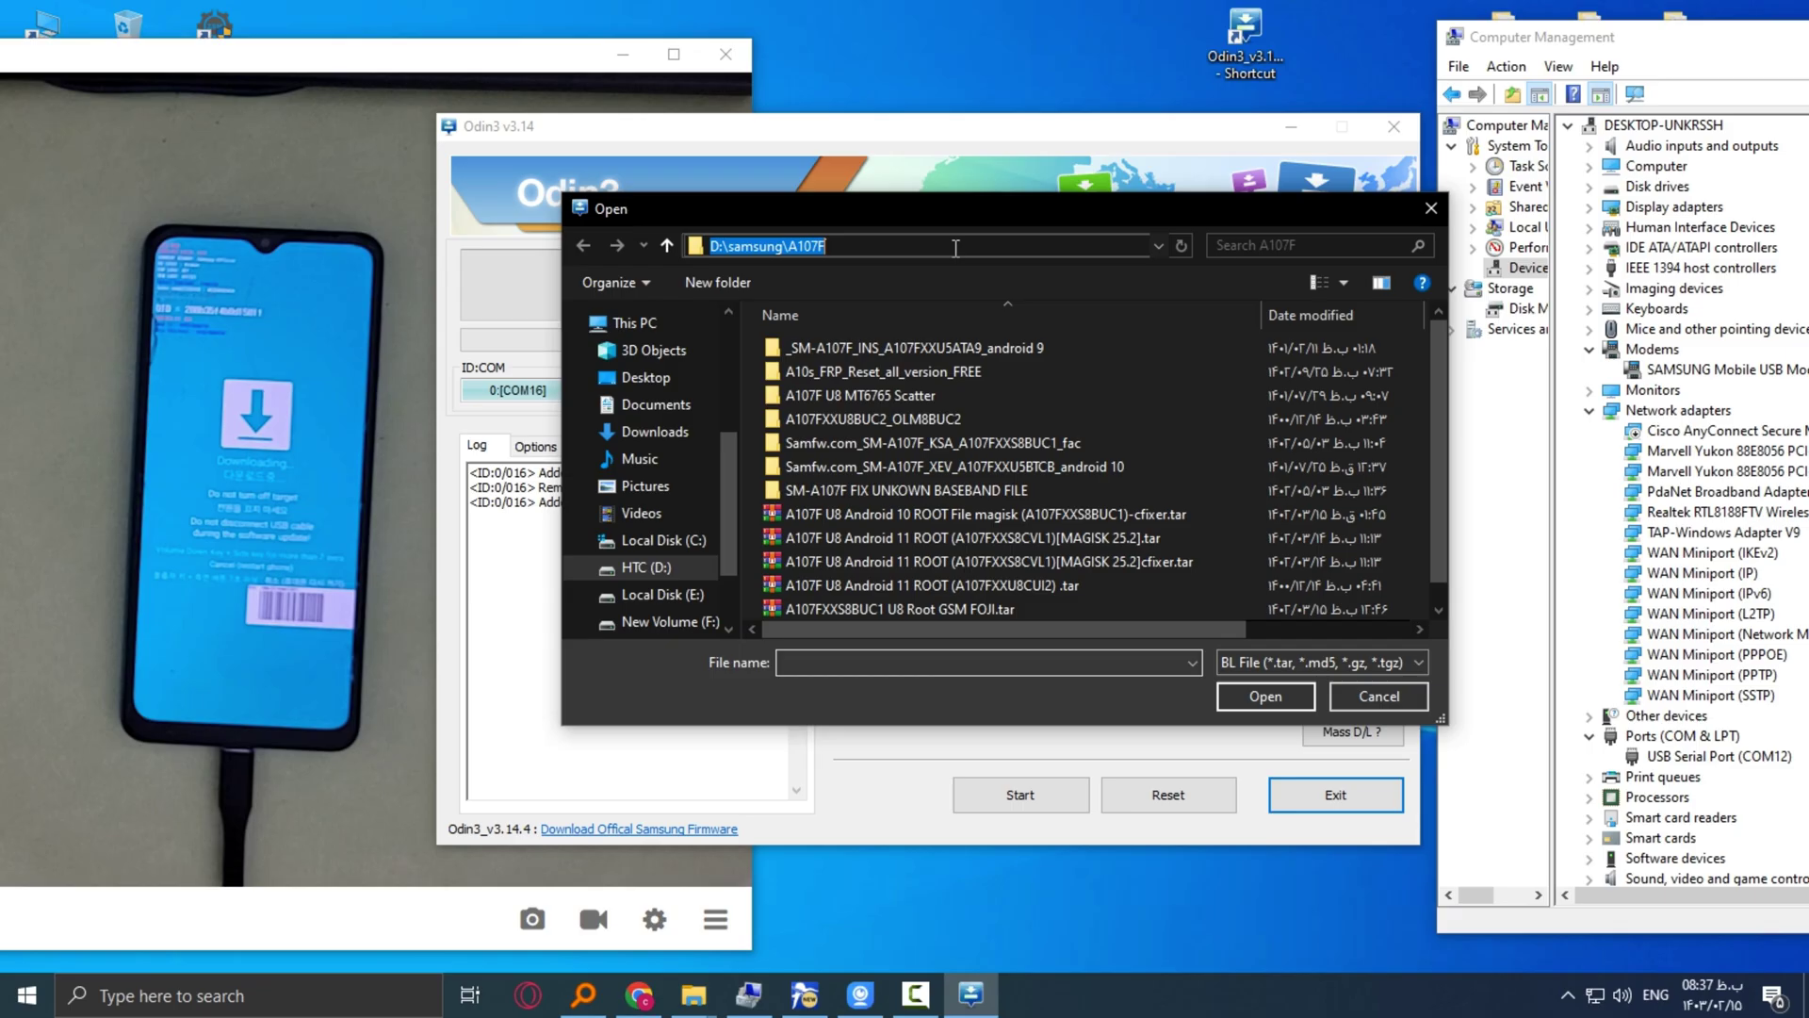
{"action": "right_click", "coordinate": [767, 243]}
{"action": "left_click", "coordinate": [806, 332]}
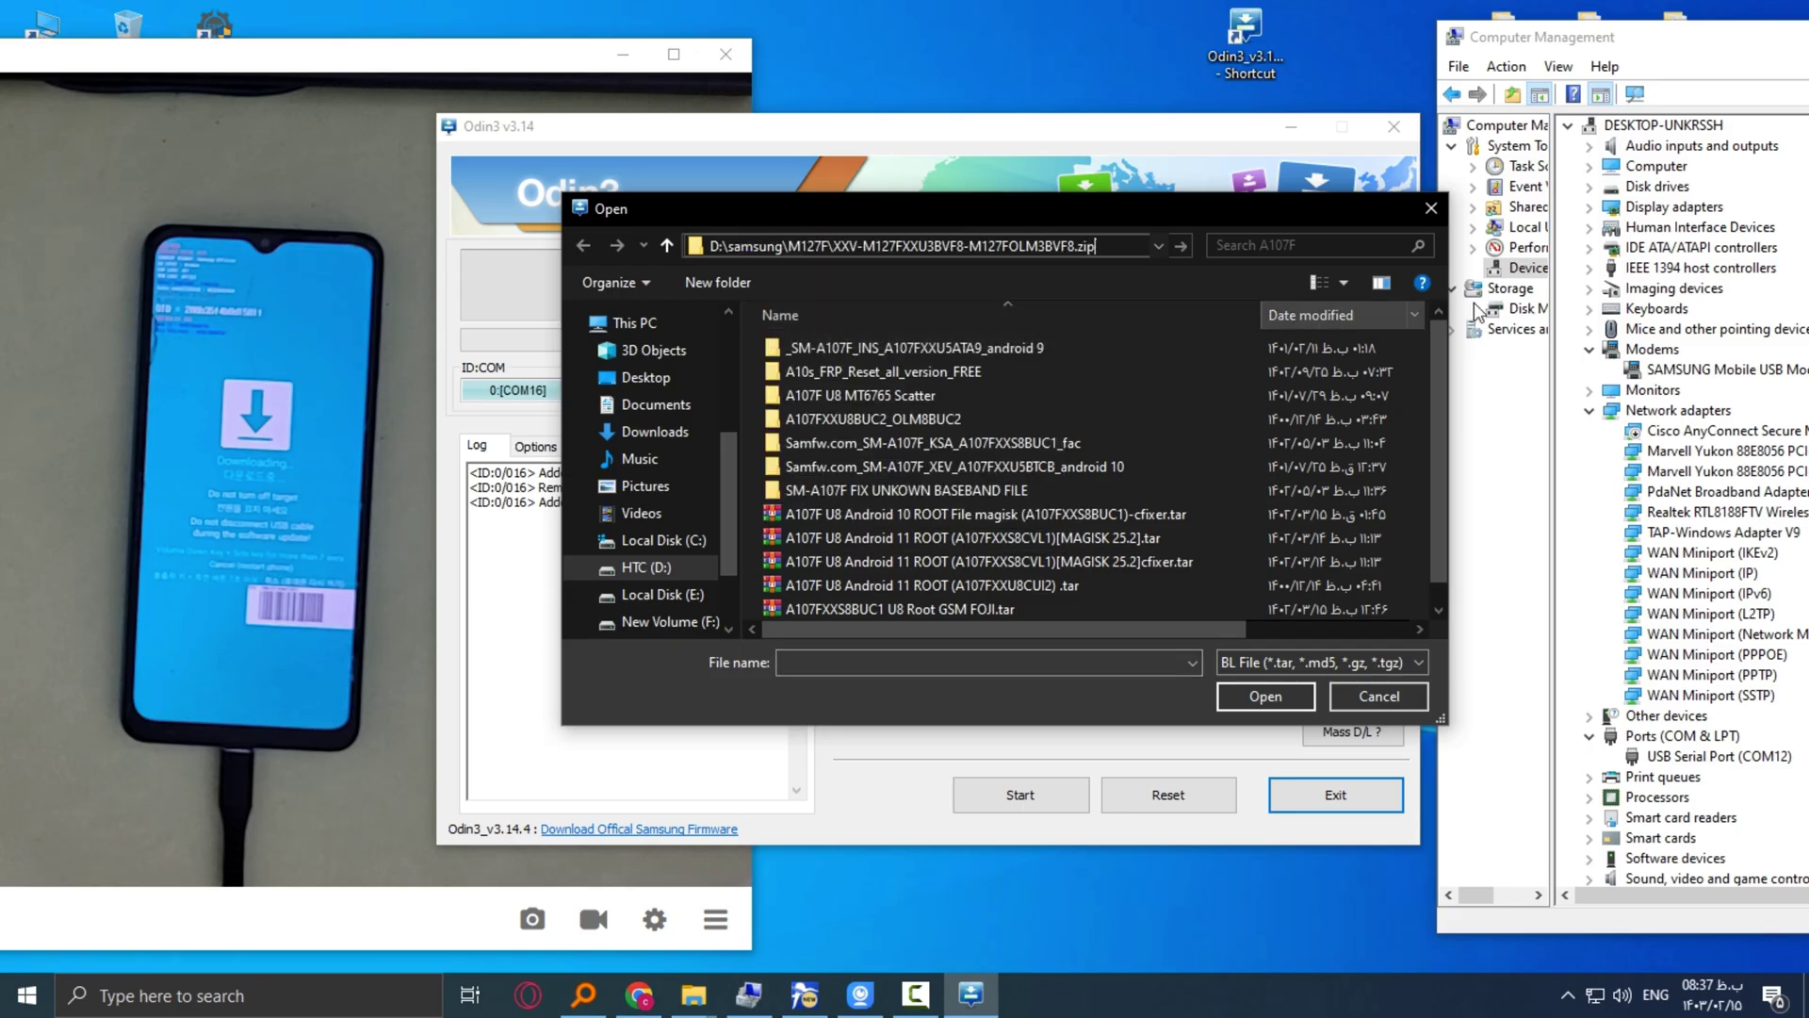
{"action": "left_click", "coordinate": [1181, 245]}
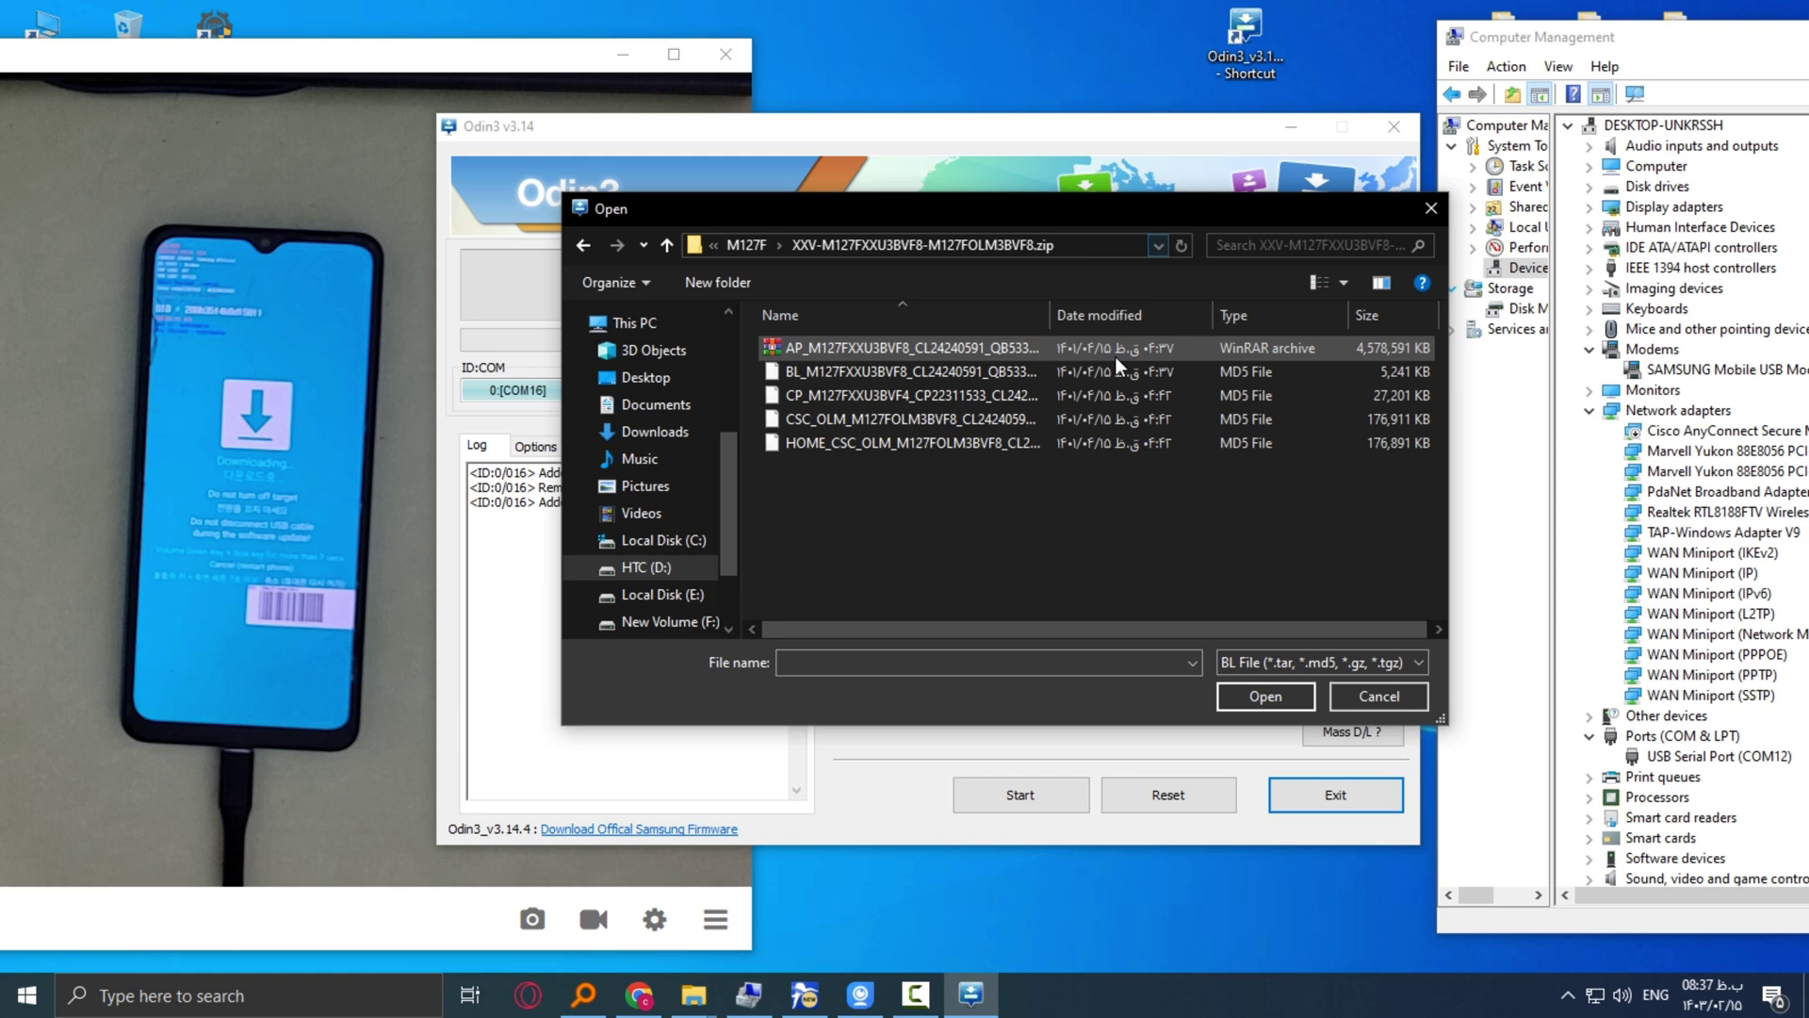
- Widen the Name column, reposition the dialog, and load the BL firmware file
{"action": "left_click_drag", "start_coordinate": [1049, 315], "coordinate": [1141, 311]}
{"action": "left_click_drag", "start_coordinate": [1005, 216], "coordinate": [1357, 286]}
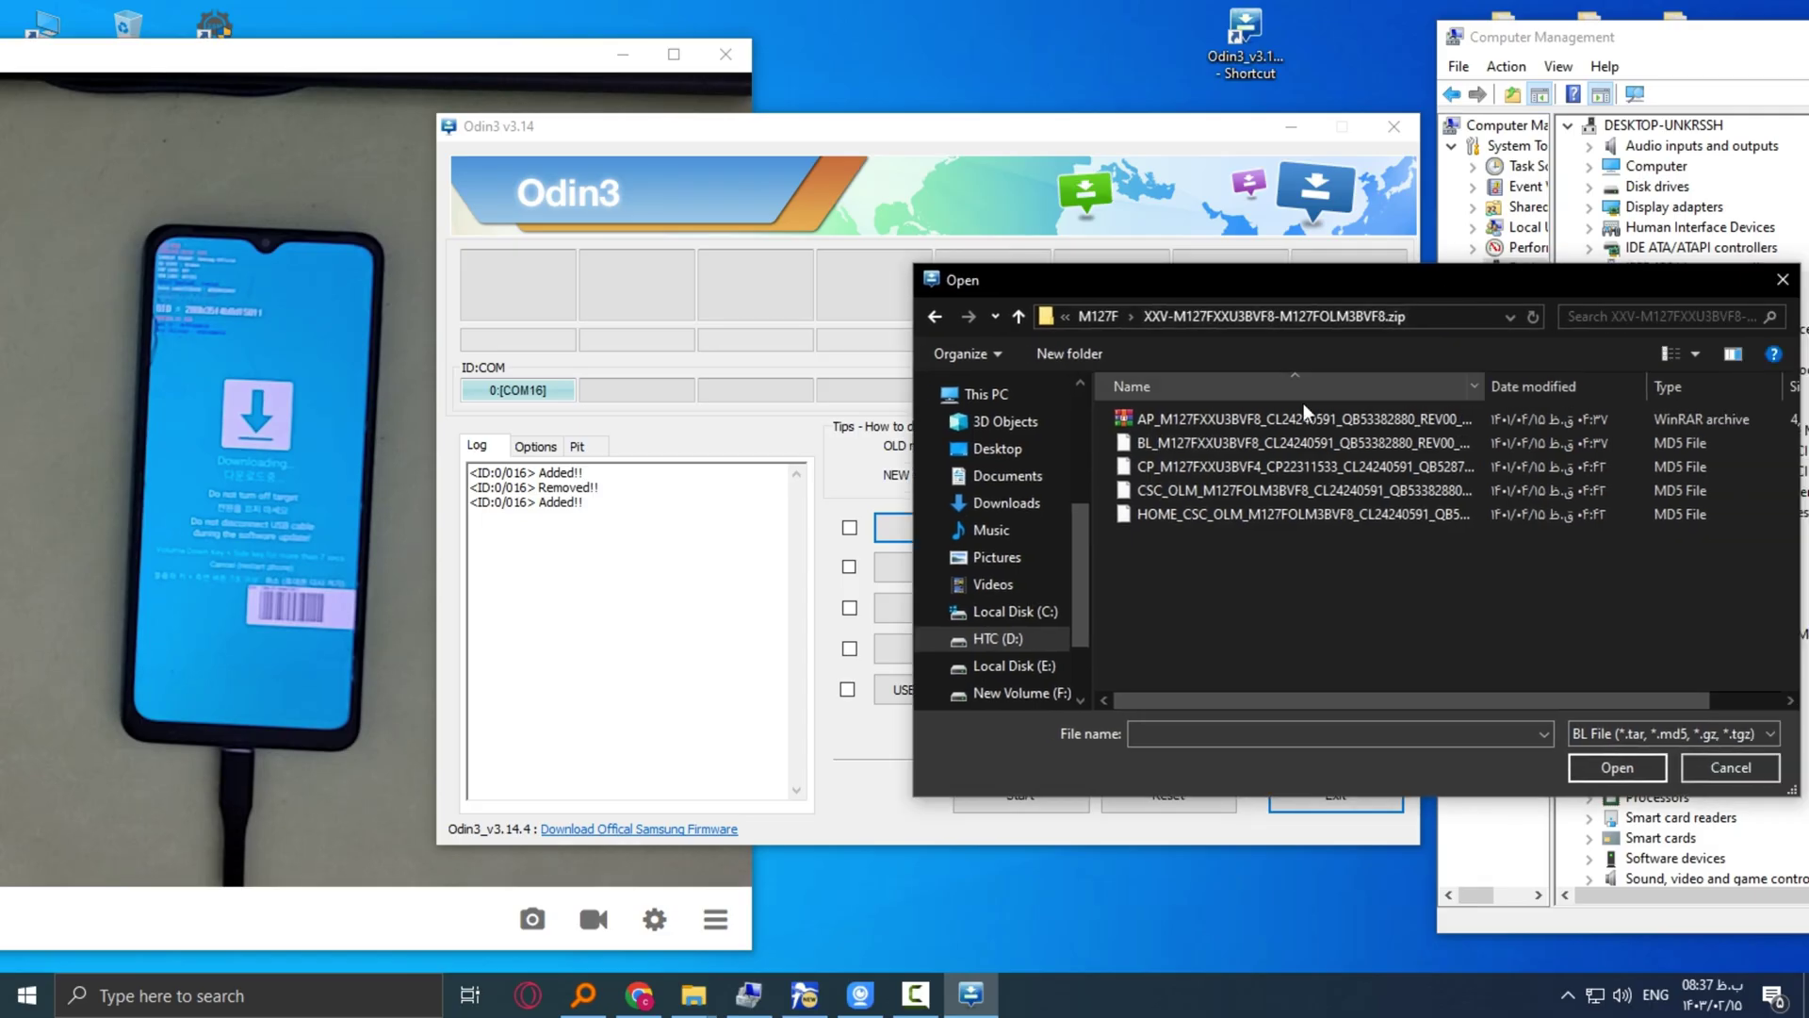
{"action": "mouse_move", "coordinate": [1197, 280]}
{"action": "left_mouse_down"}
{"action": "mouse_move", "coordinate": [1360, 270]}
{"action": "mouse_move", "coordinate": [1197, 271]}
{"action": "left_mouse_up"}
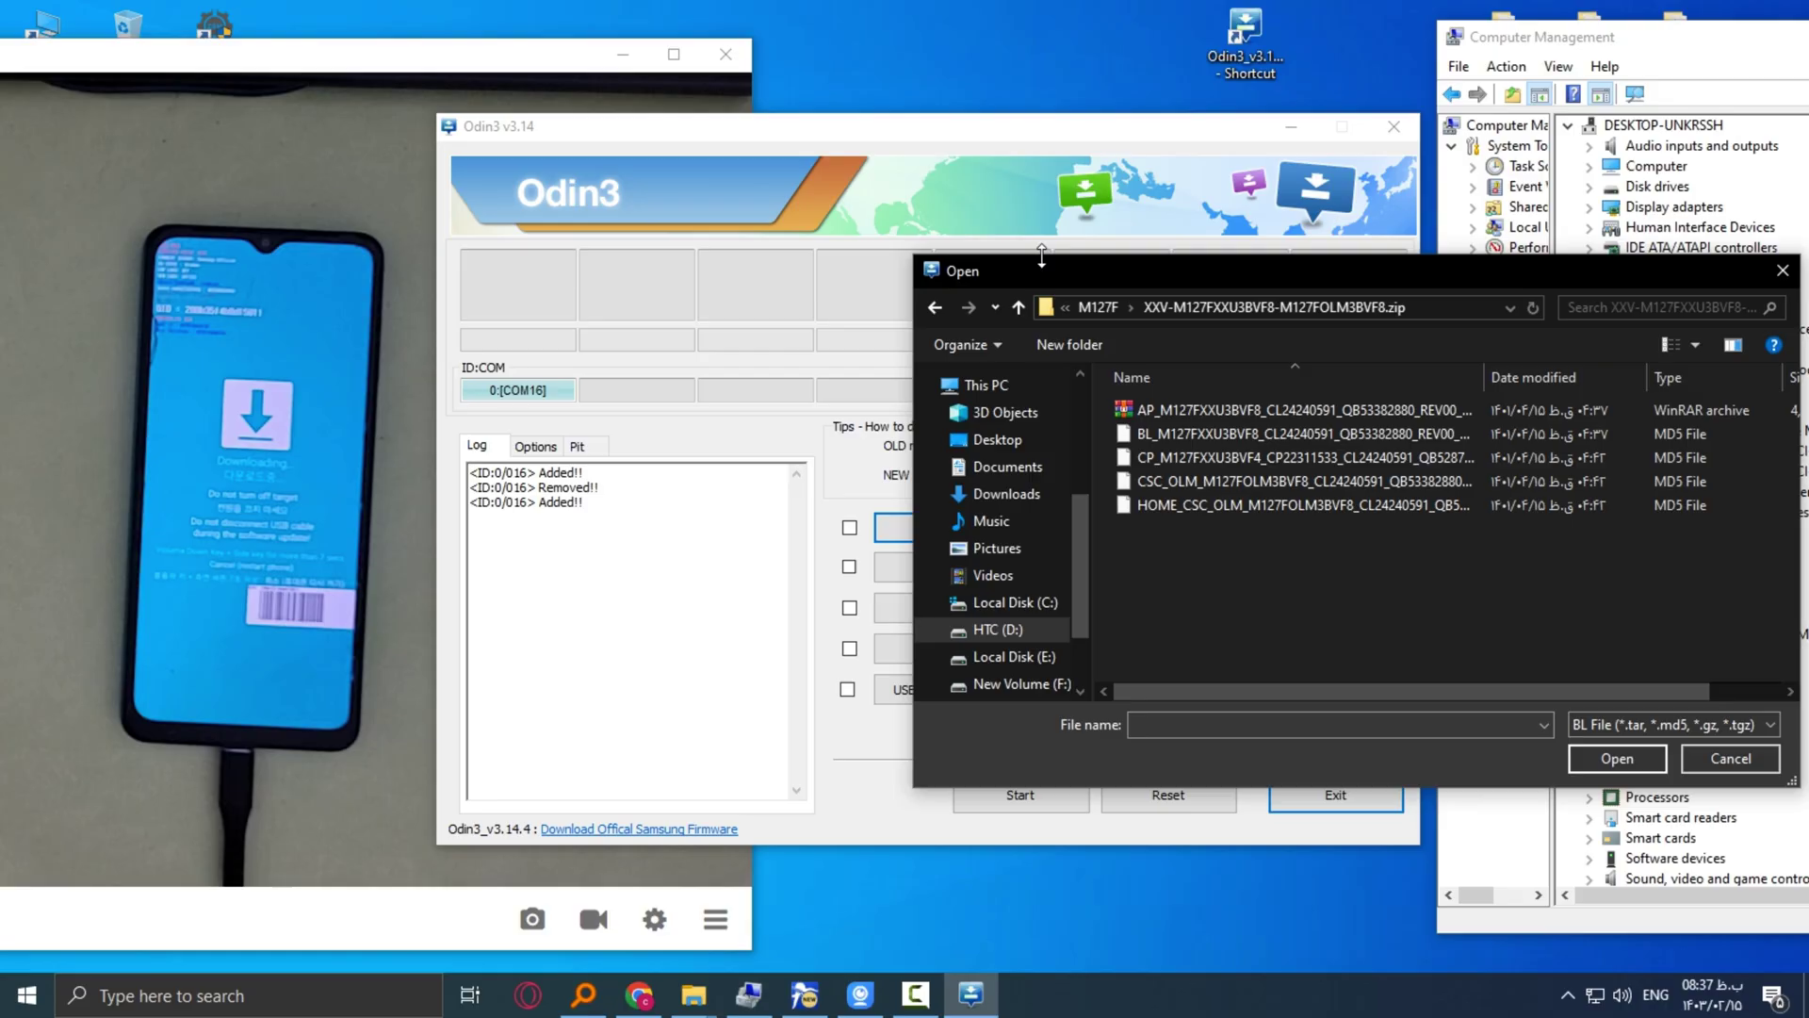
{"action": "left_click_drag", "start_coordinate": [1041, 254], "coordinate": [809, 646]}
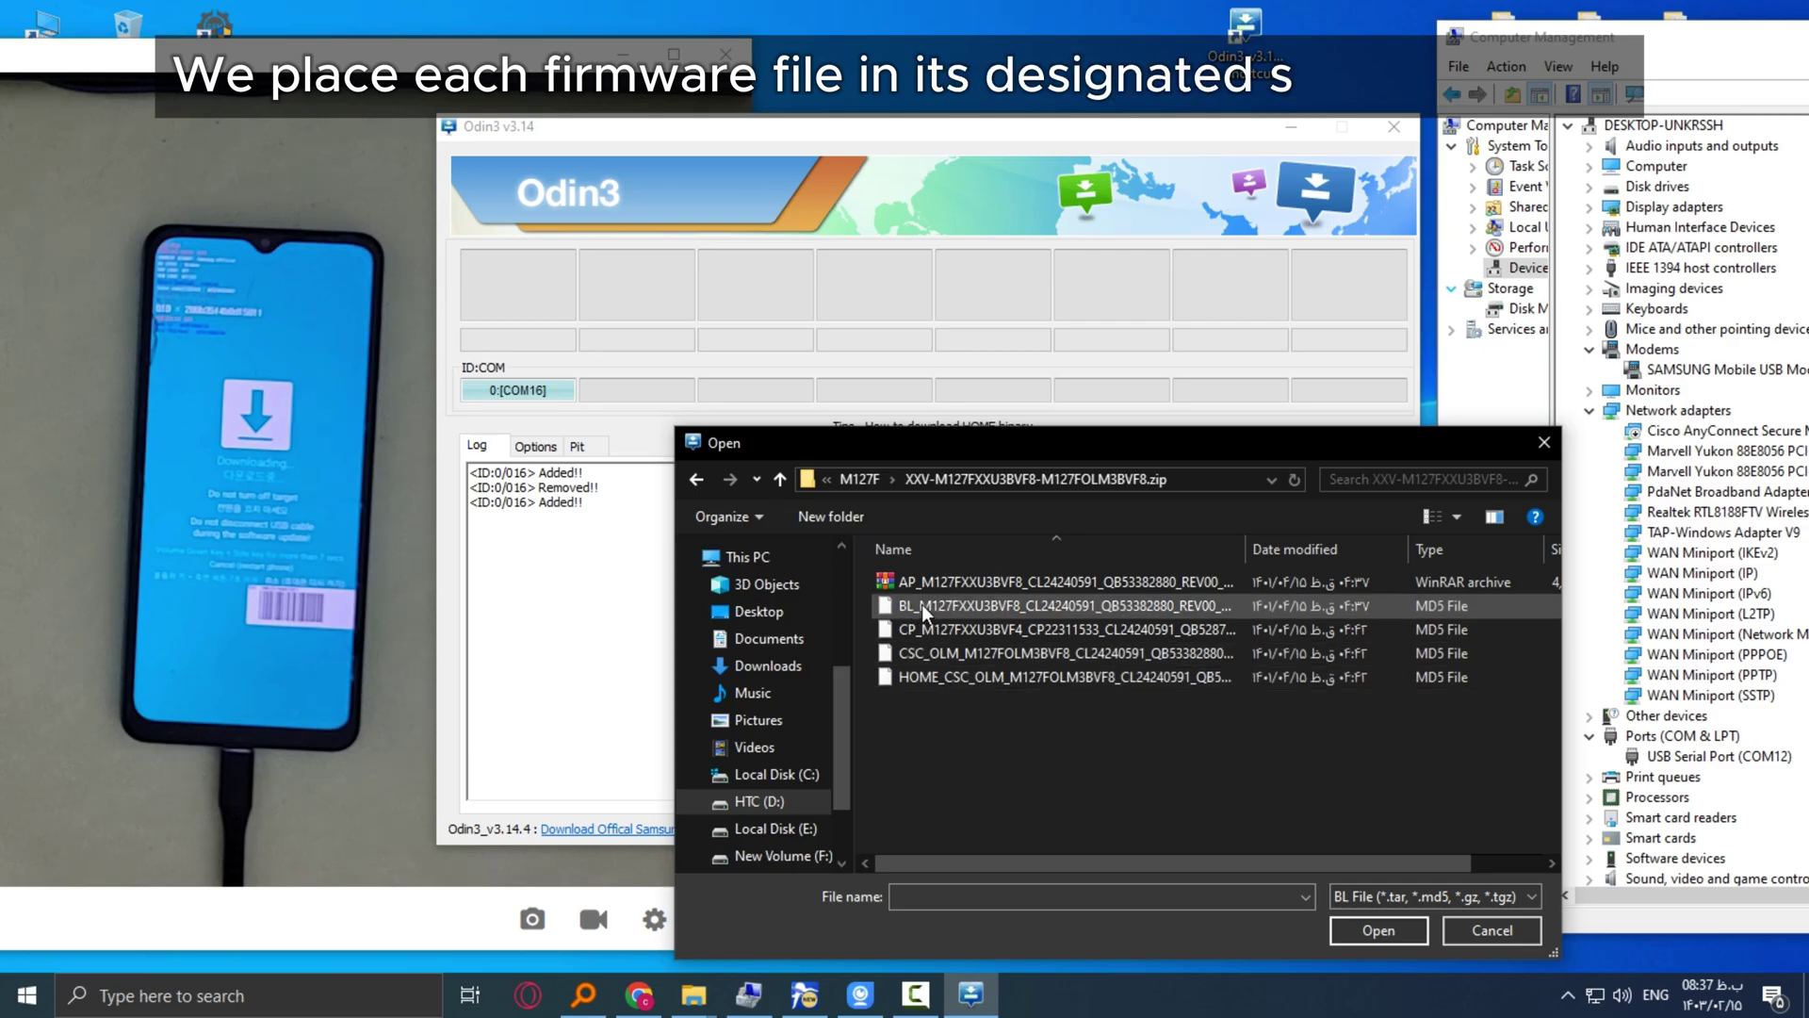
{"action": "double_click", "coordinate": [893, 606]}
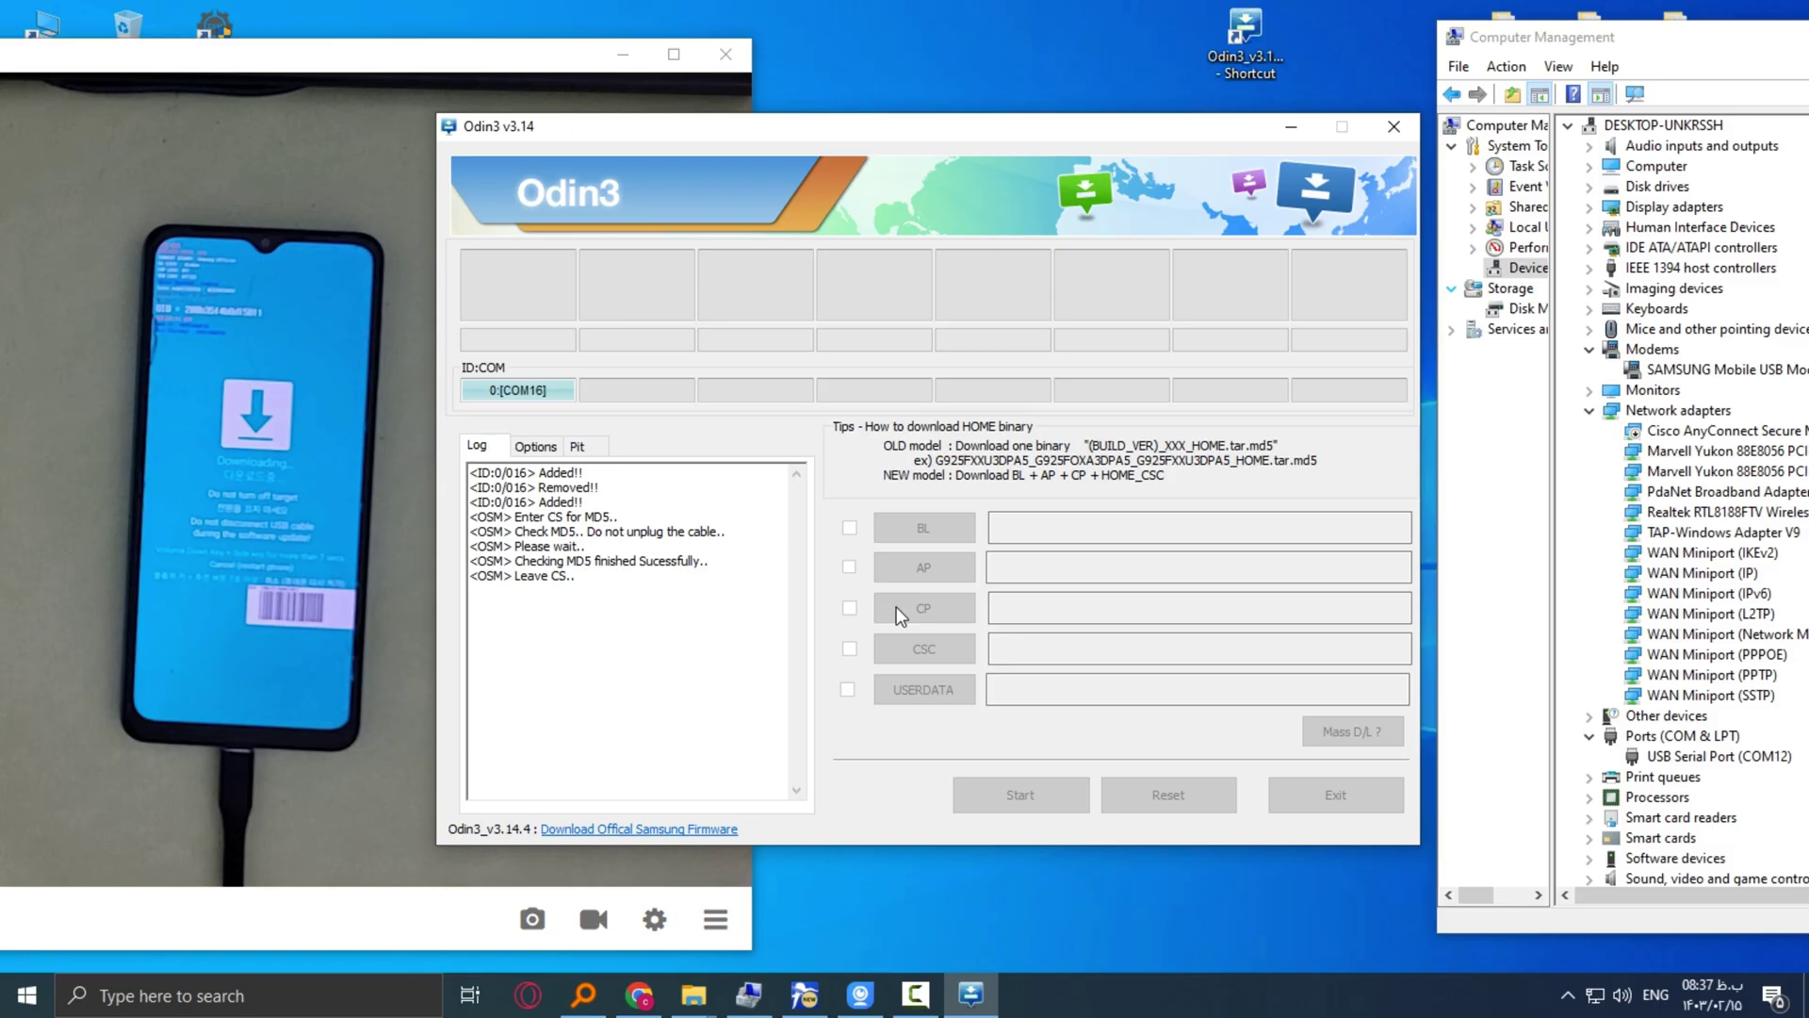
- Load the matching AP, CP and CSC firmware files into their Odin3 slots
{"action": "left_click", "coordinate": [923, 567]}
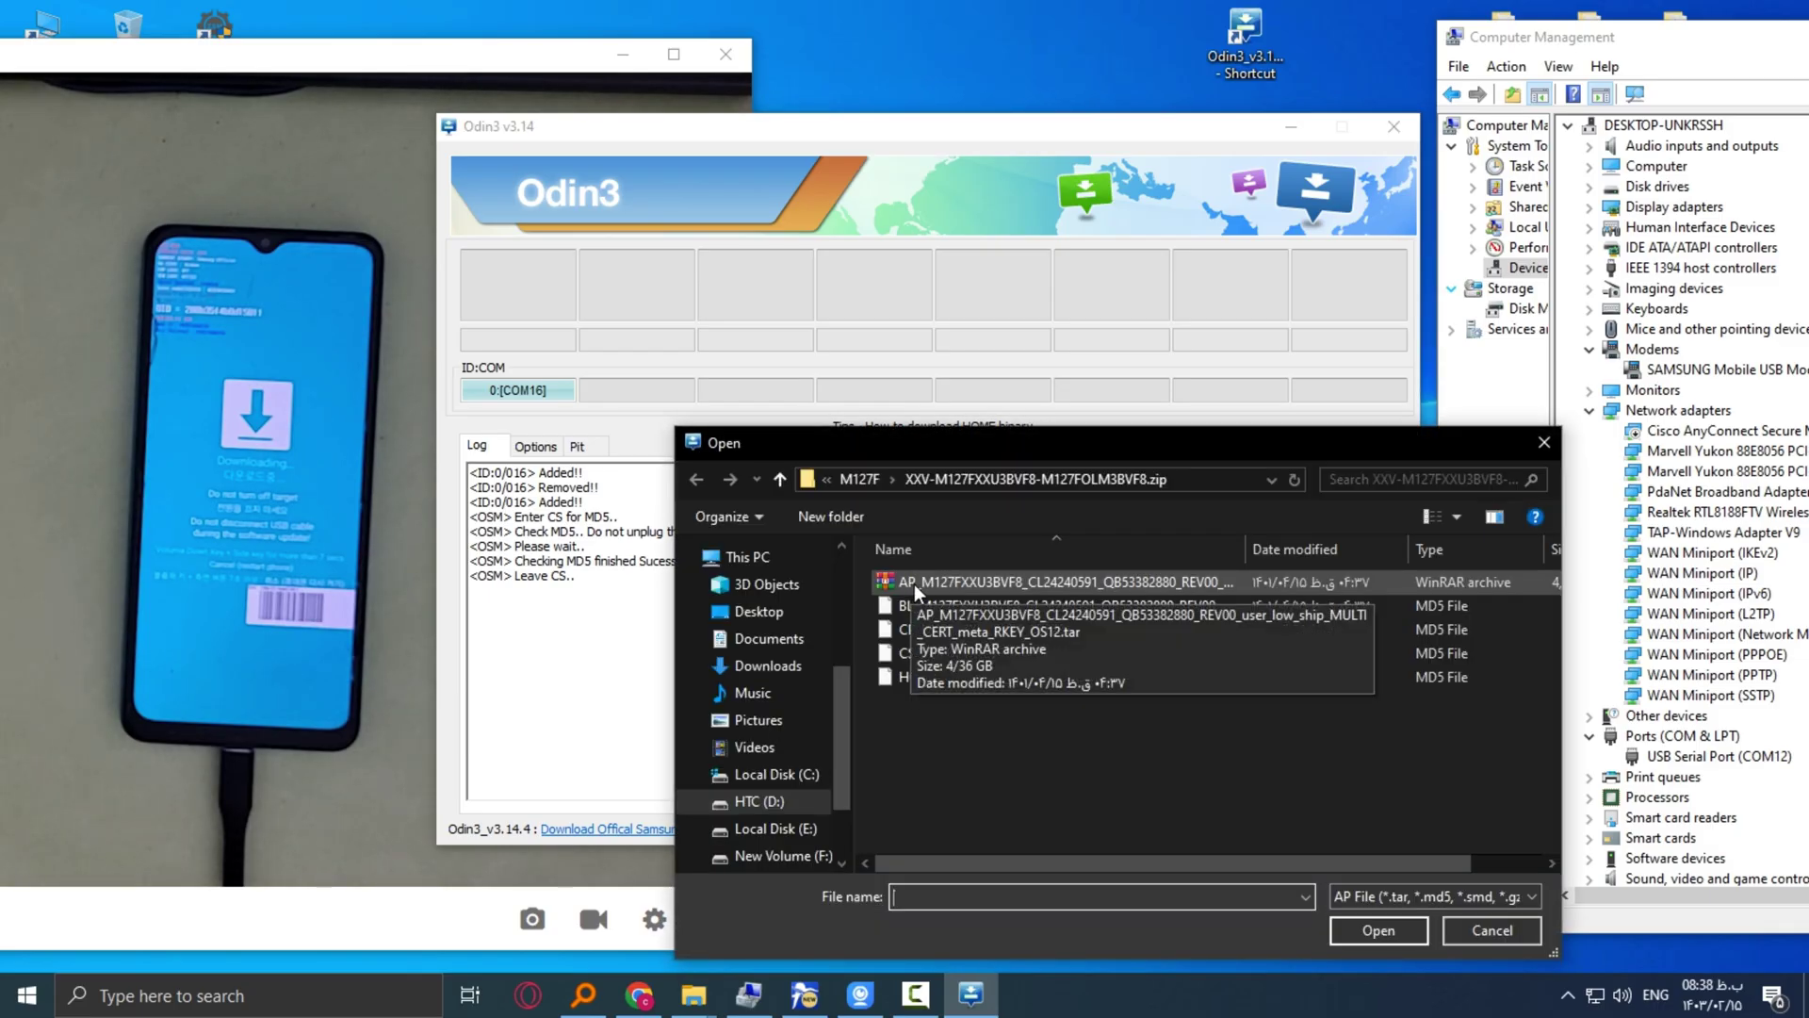
{"action": "double_click", "coordinate": [913, 584]}
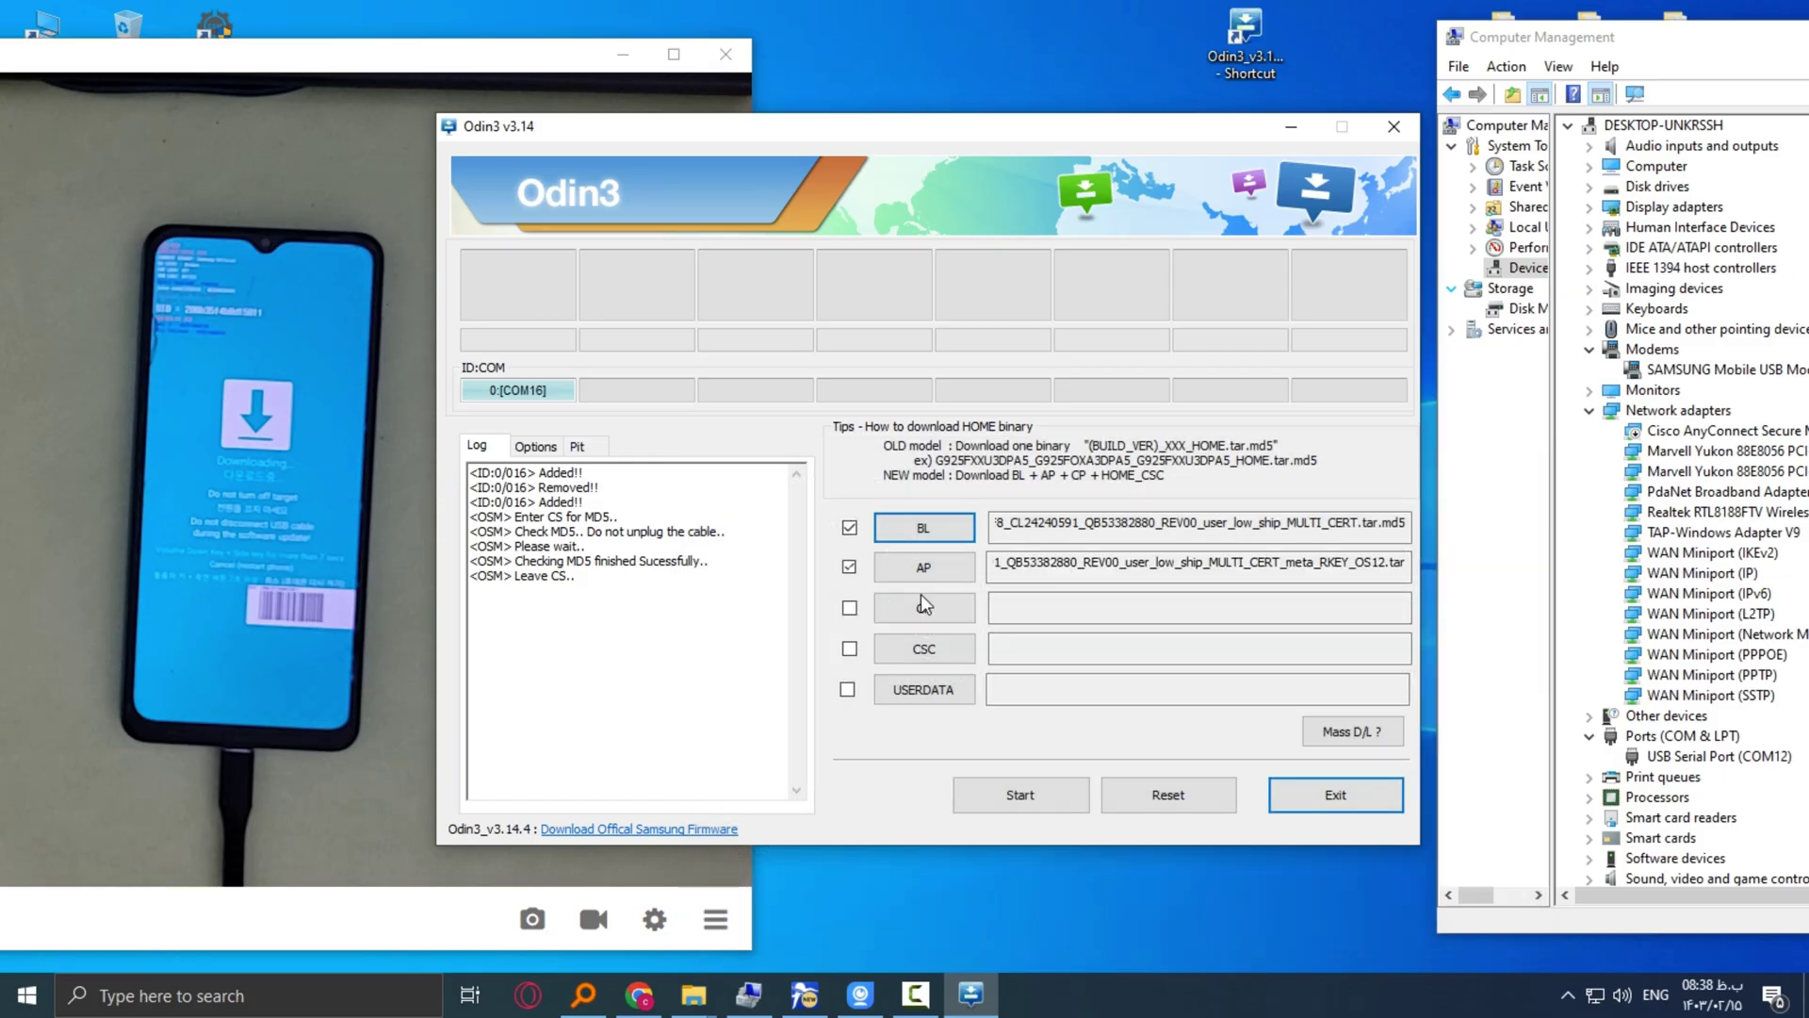
{"action": "left_click", "coordinate": [926, 607]}
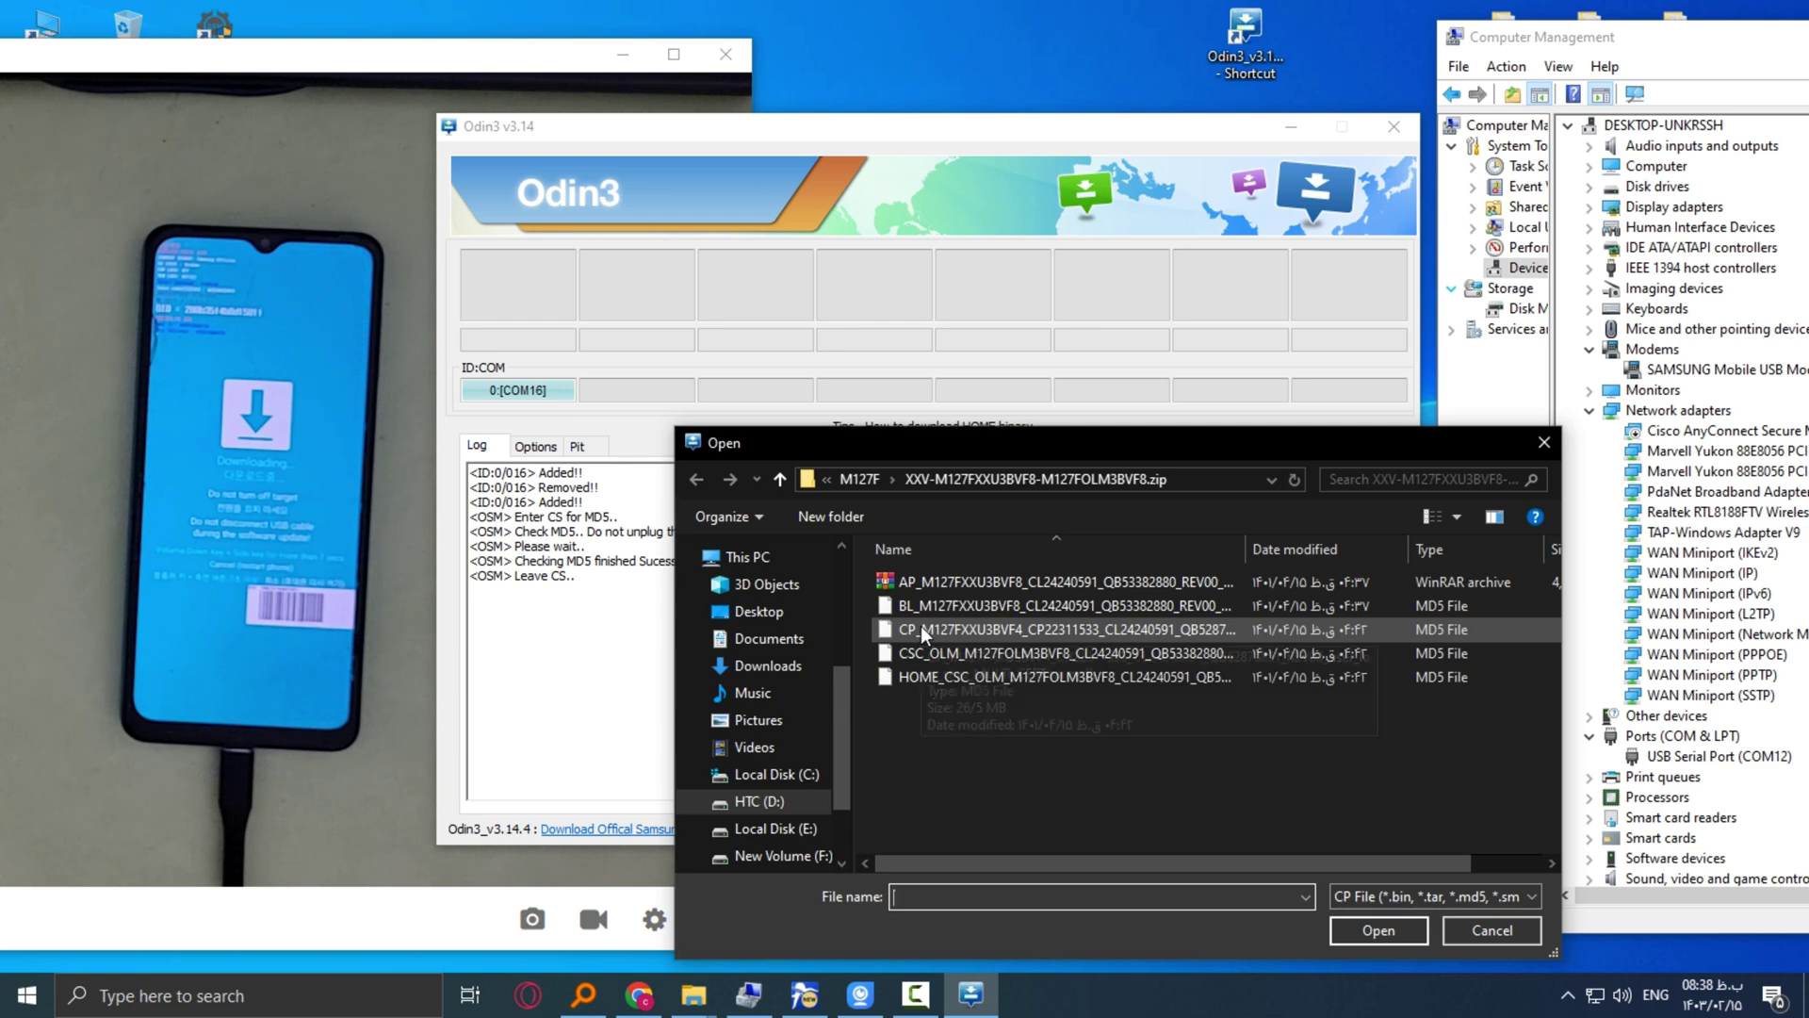
{"action": "double_click", "coordinate": [920, 625]}
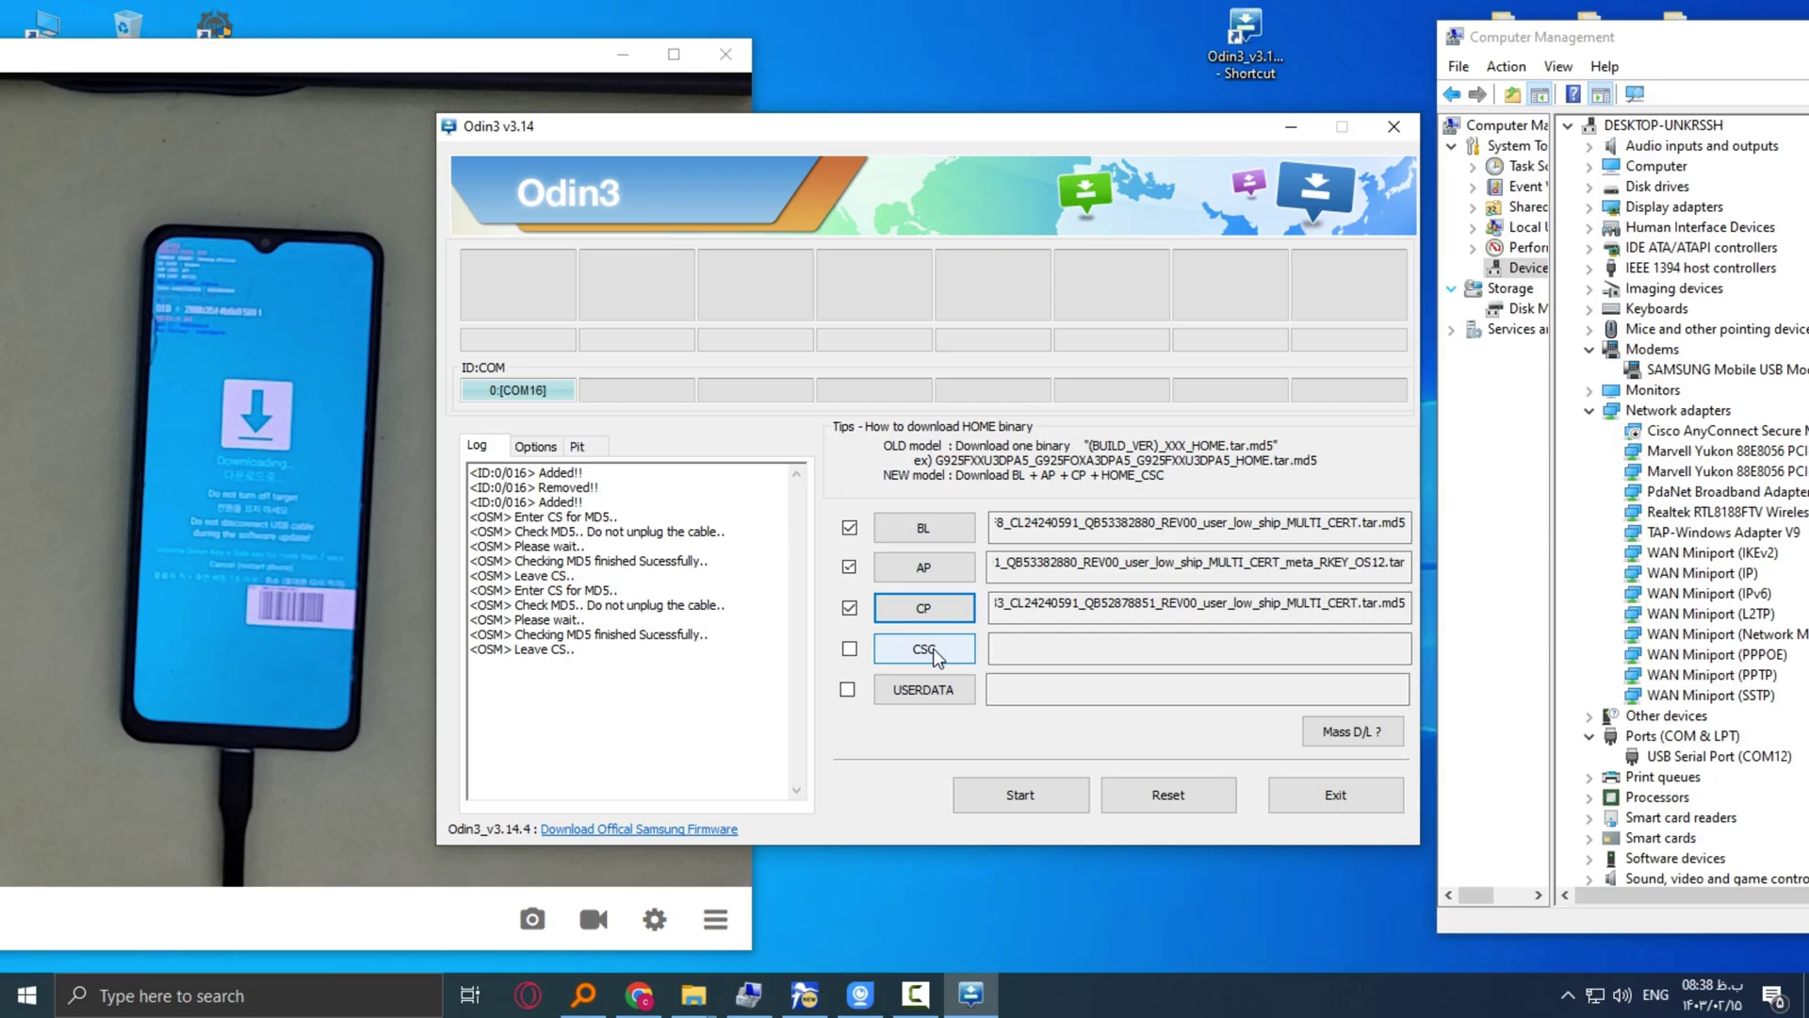
{"action": "left_click", "coordinate": [926, 654]}
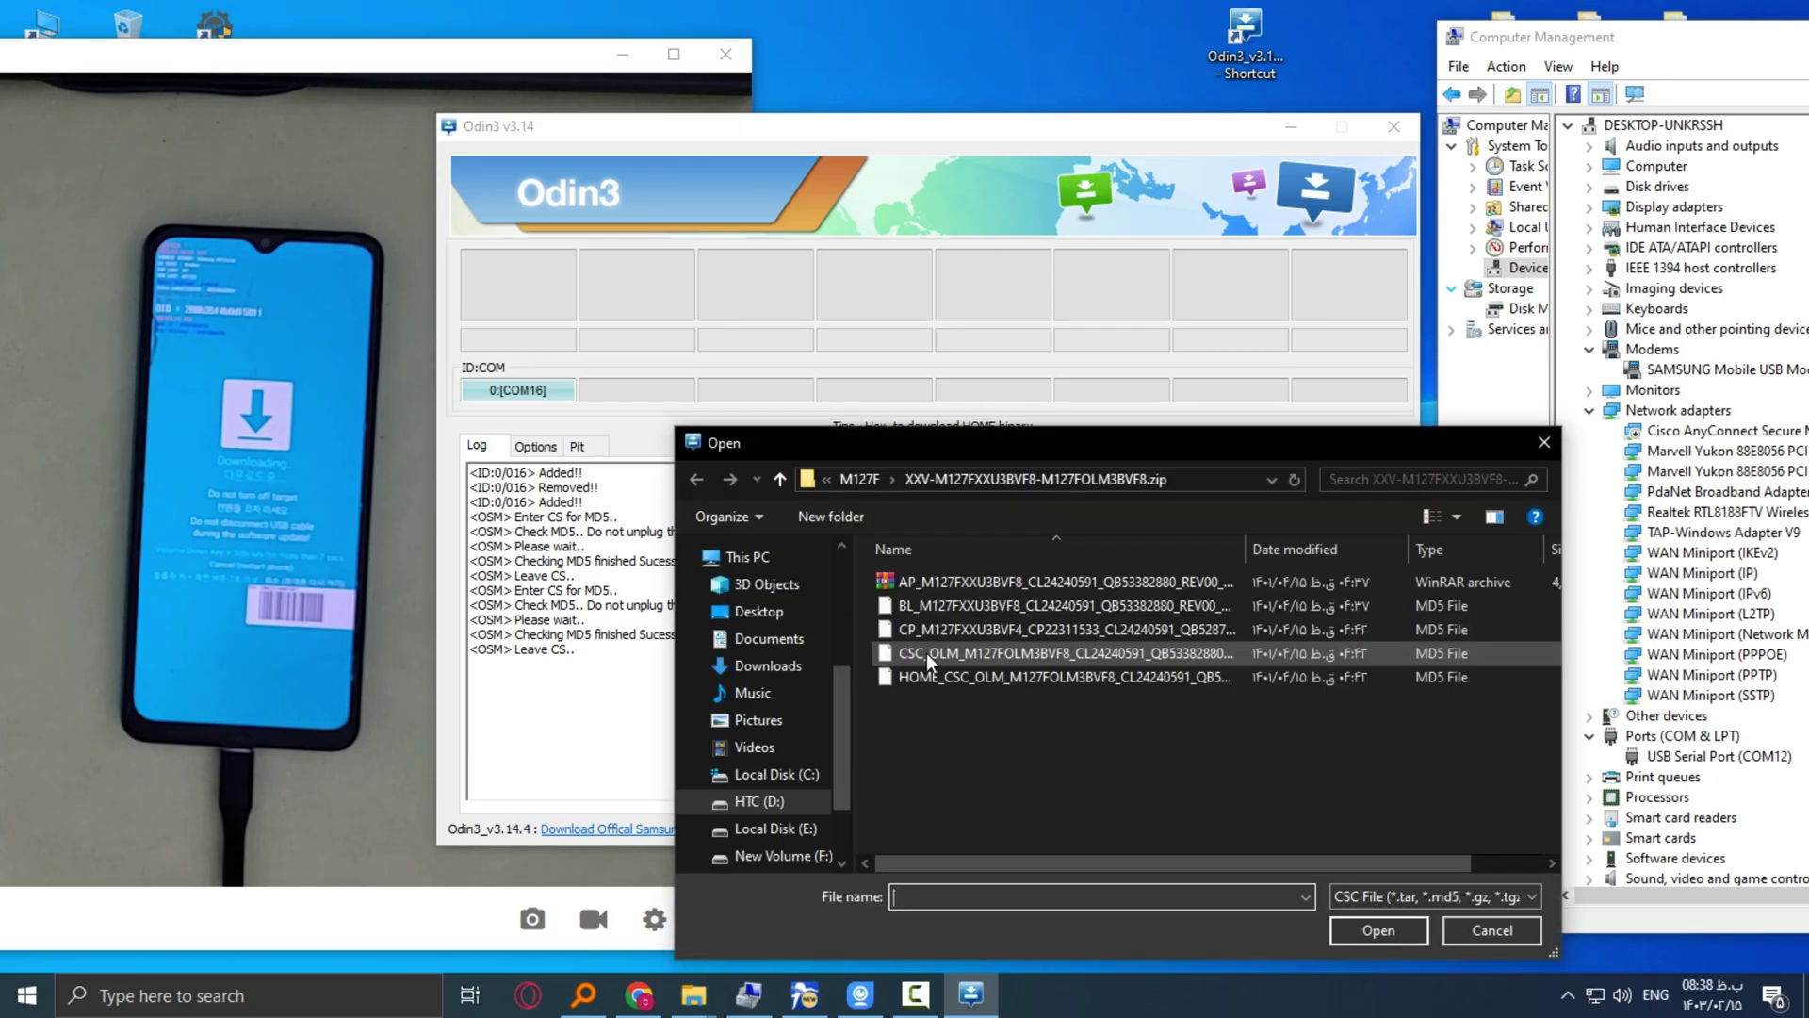
{"action": "double_click", "coordinate": [925, 653]}
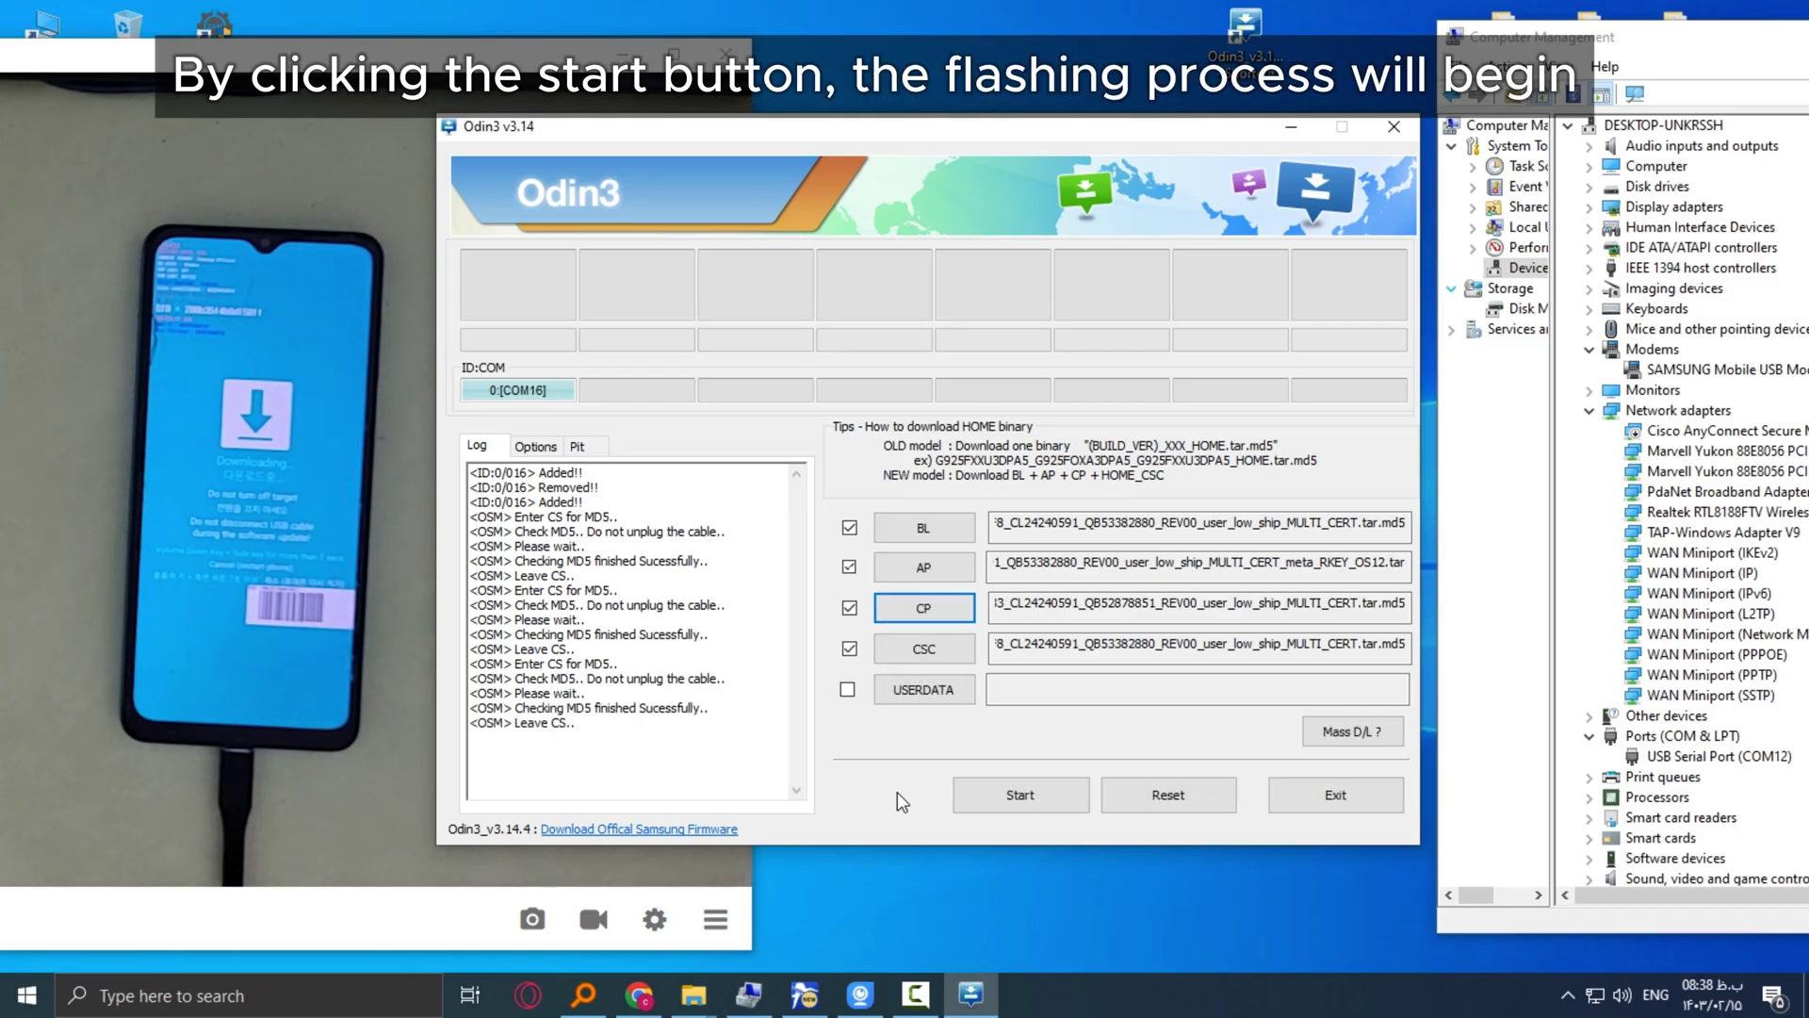
- Start flashing the BL, AP, CP and CSC firmware to the phone
{"action": "left_click", "coordinate": [976, 801]}
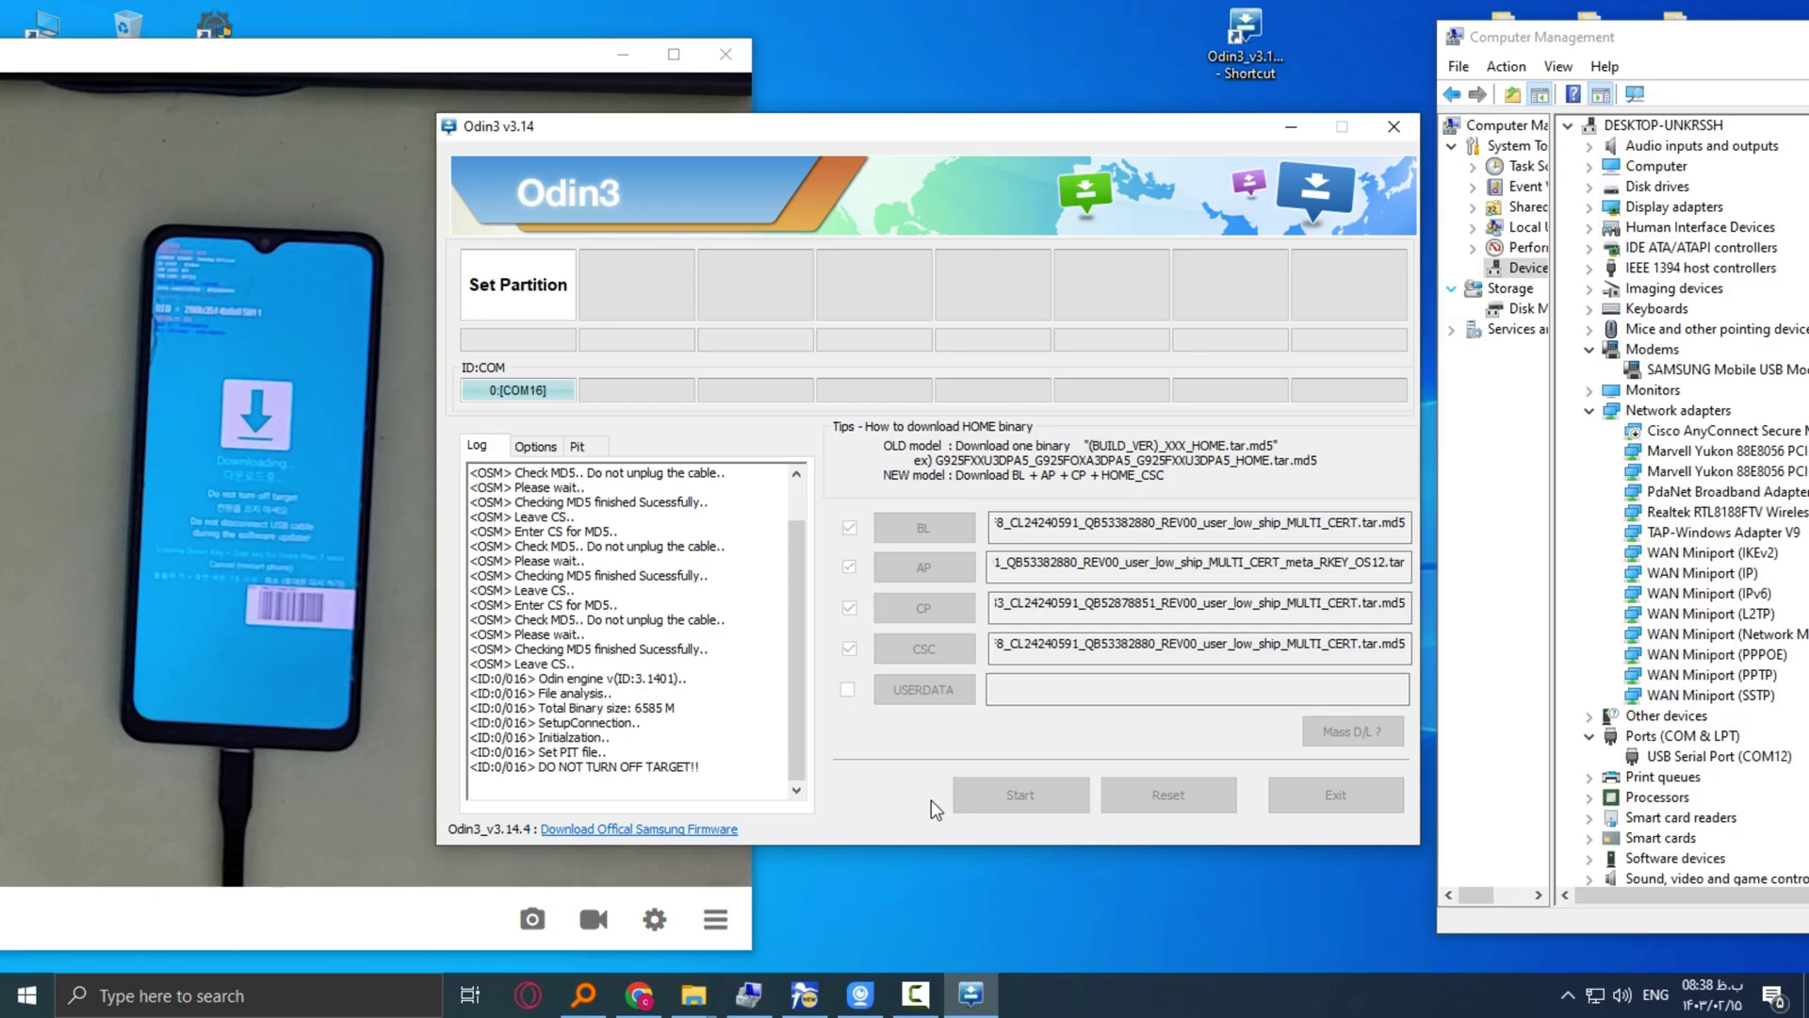